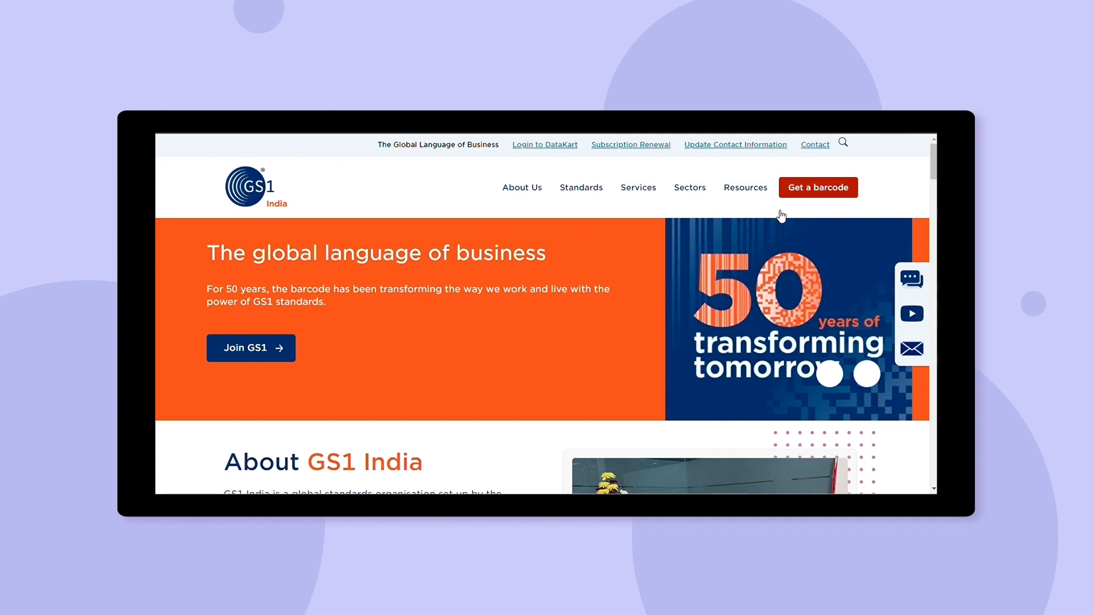
Go to Get a barcode and choose Register for GS1 barcodes.
click(830, 190)
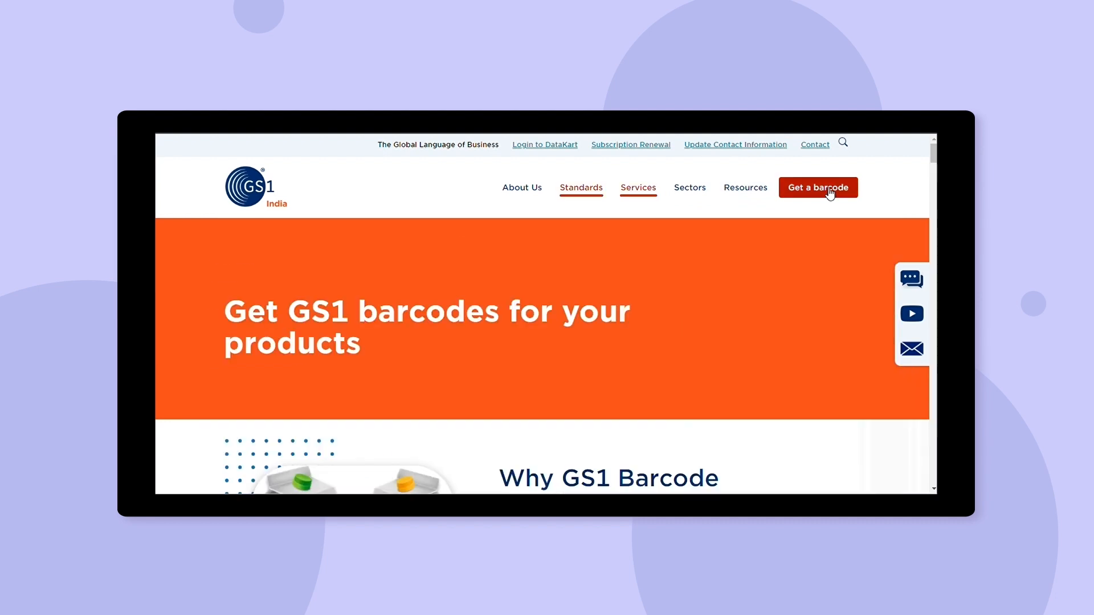
scroll(541, 354, down, 5)
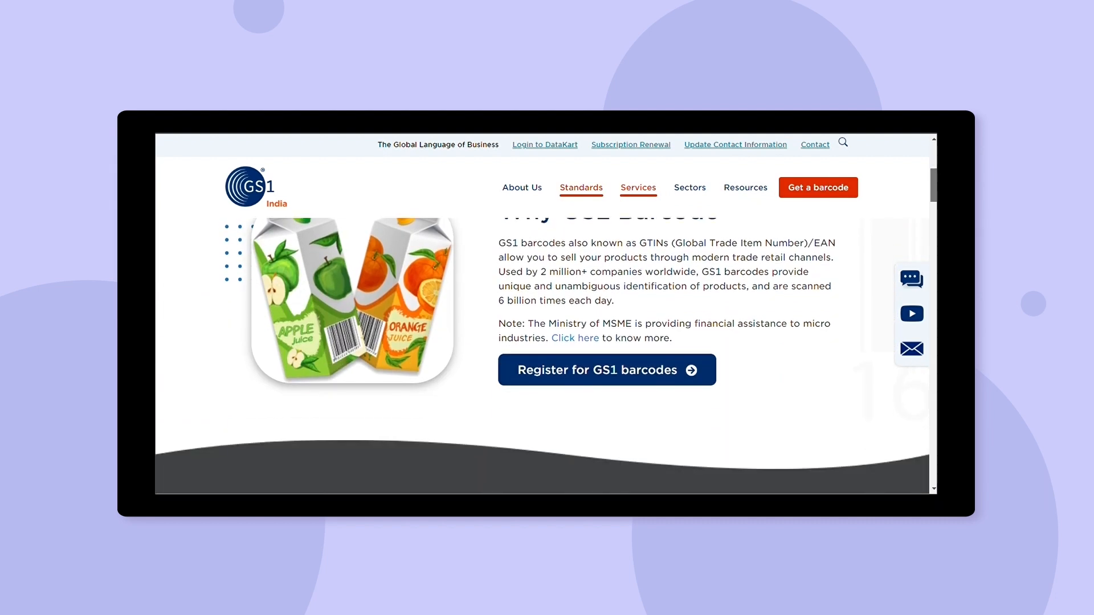
click(630, 381)
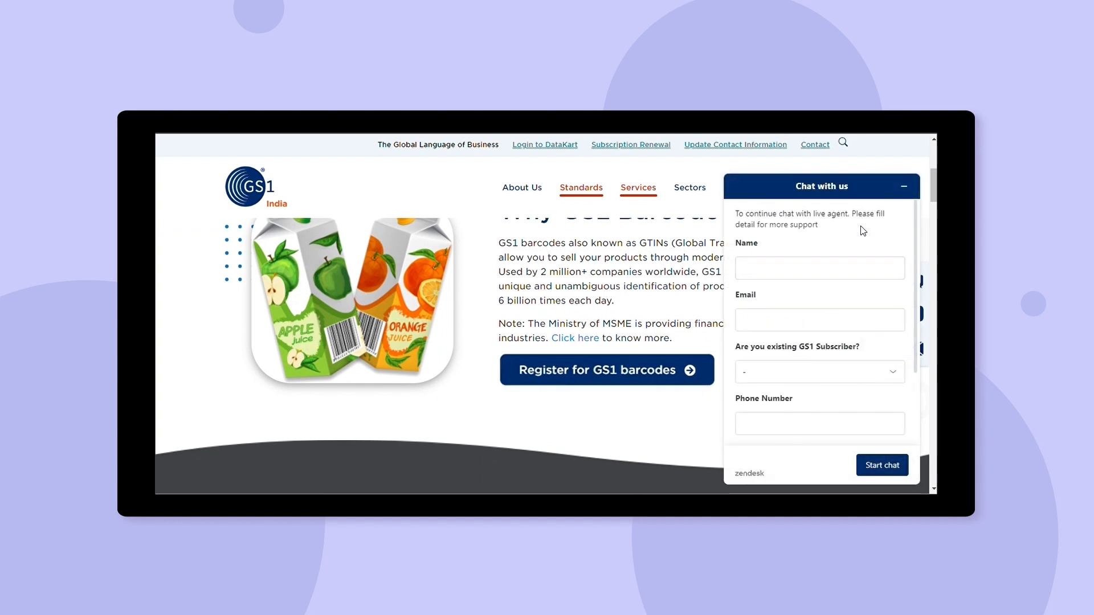
scroll(935, 180, down, 10)
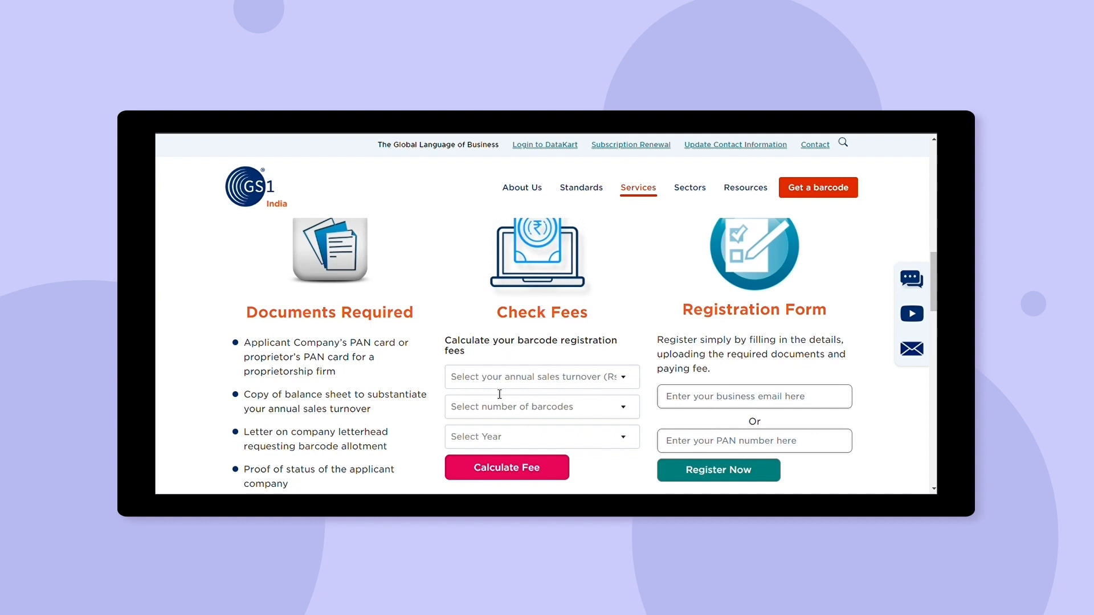
Paste the business e-mail into the Registration Form and submit it with Register Now.
click(689, 399)
key(ctrl+v)
click(718, 470)
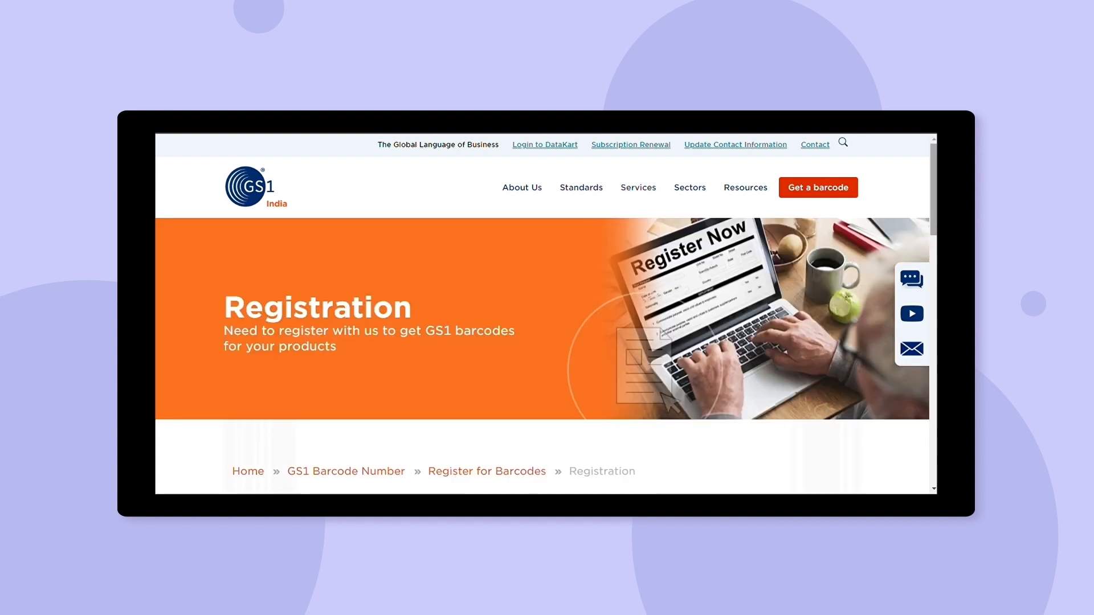
Enter company name 'GS1 India' and paste in the company address.
scroll(685, 379, down, 5)
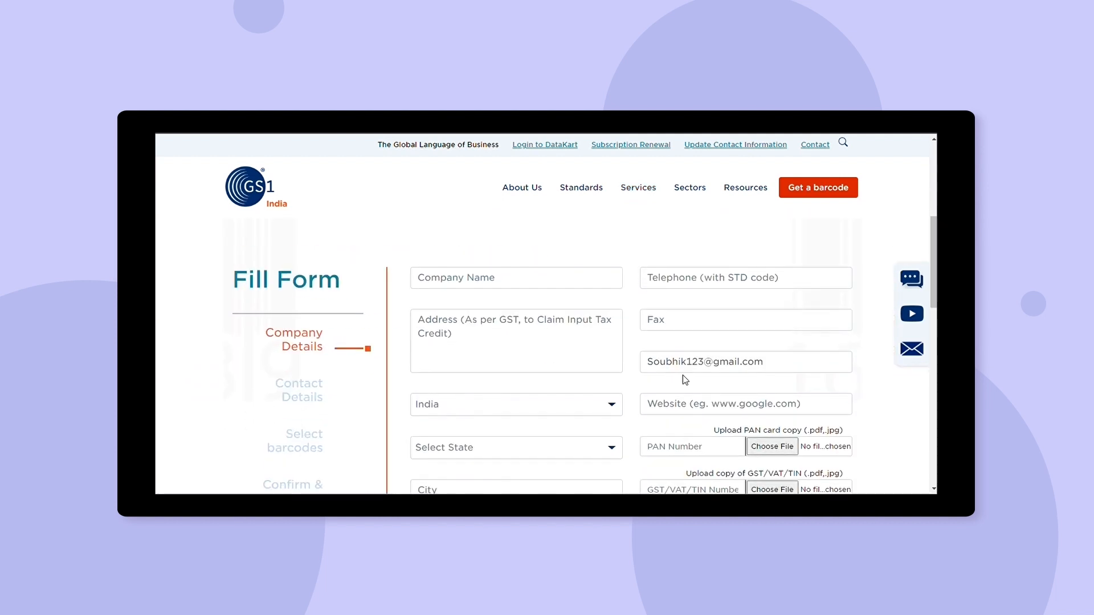
click(503, 280)
text(GS1 India)
click(507, 344)
text(330, 2nd Floor, 'C' Wing August Kranti Bhawan Bhikaji Cama Place New Delhi)
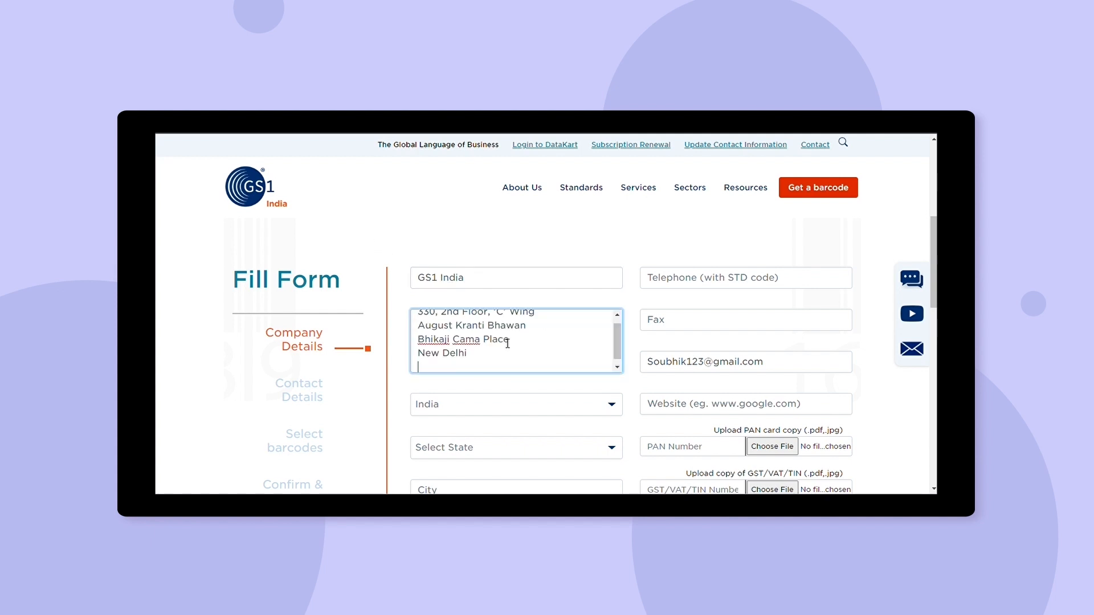
scroll(935, 294, down, 1)
drag(935, 295, 932, 319)
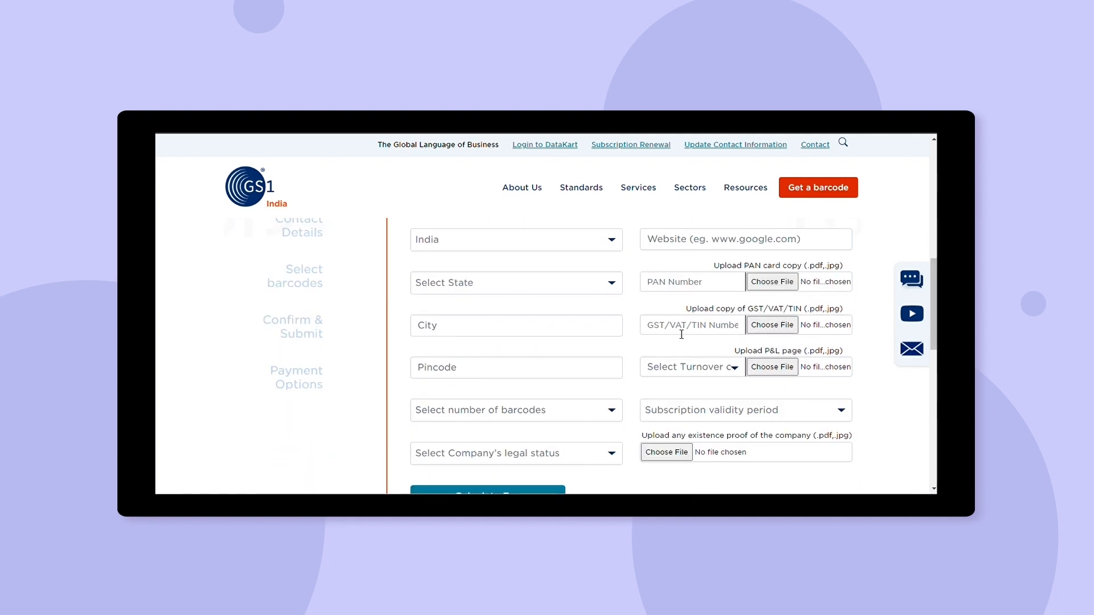
Set the state to Delhi, city to Delhi, and fill in the pincode.
click(543, 292)
text(de)
click(476, 394)
click(478, 334)
text(de)
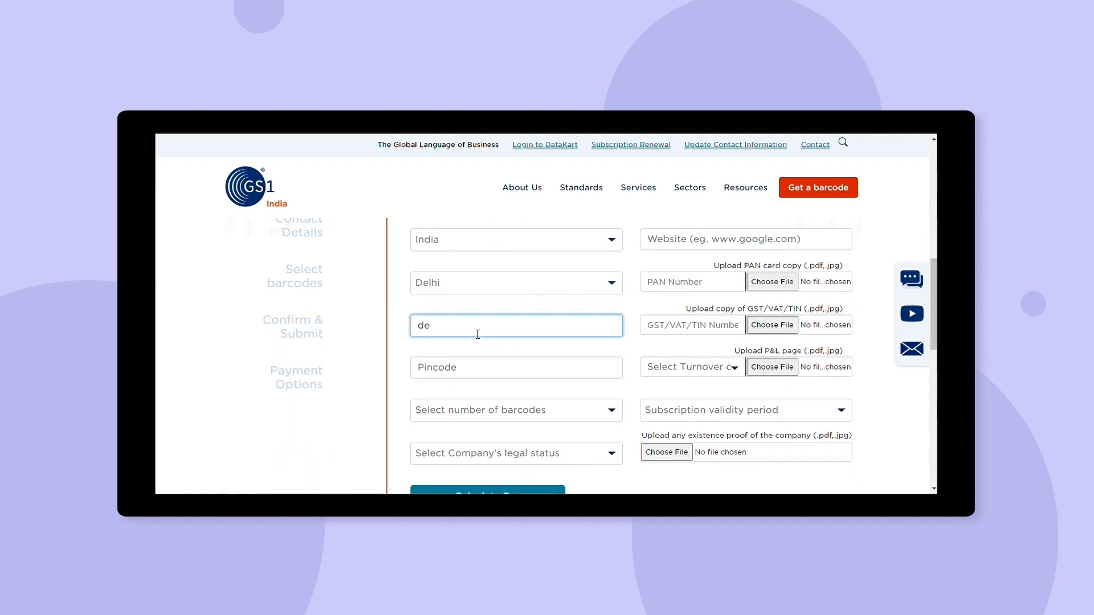
key(BackSpace)
key(BackSpace)
text(Delhi)
click(489, 368)
text(110066)
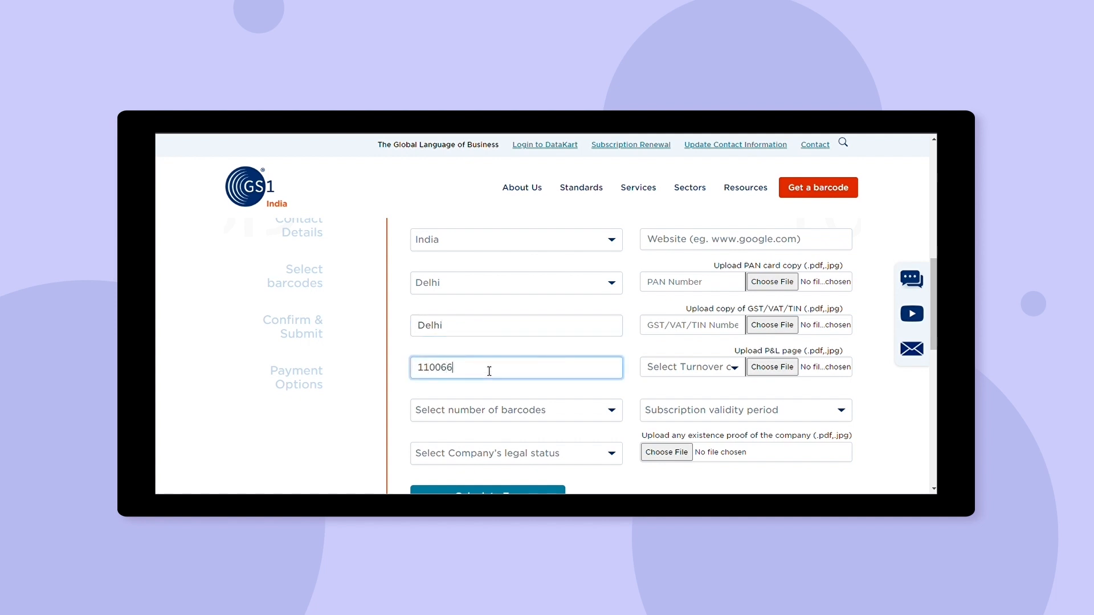
Choose 1-1000 as the number of barcodes.
click(511, 413)
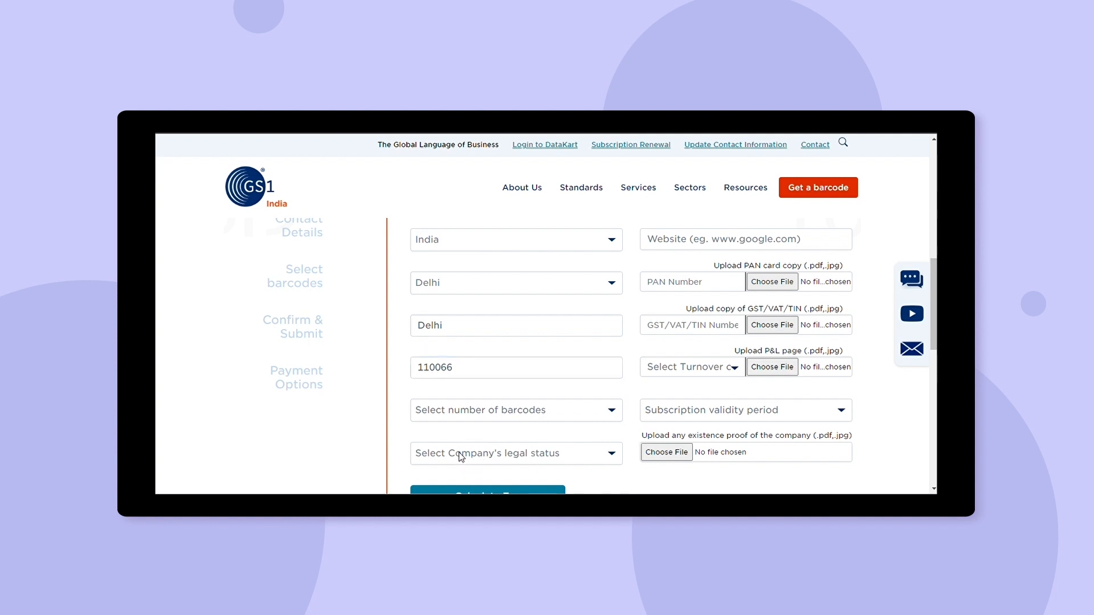
key(Down)
scroll(606, 380, down, 2)
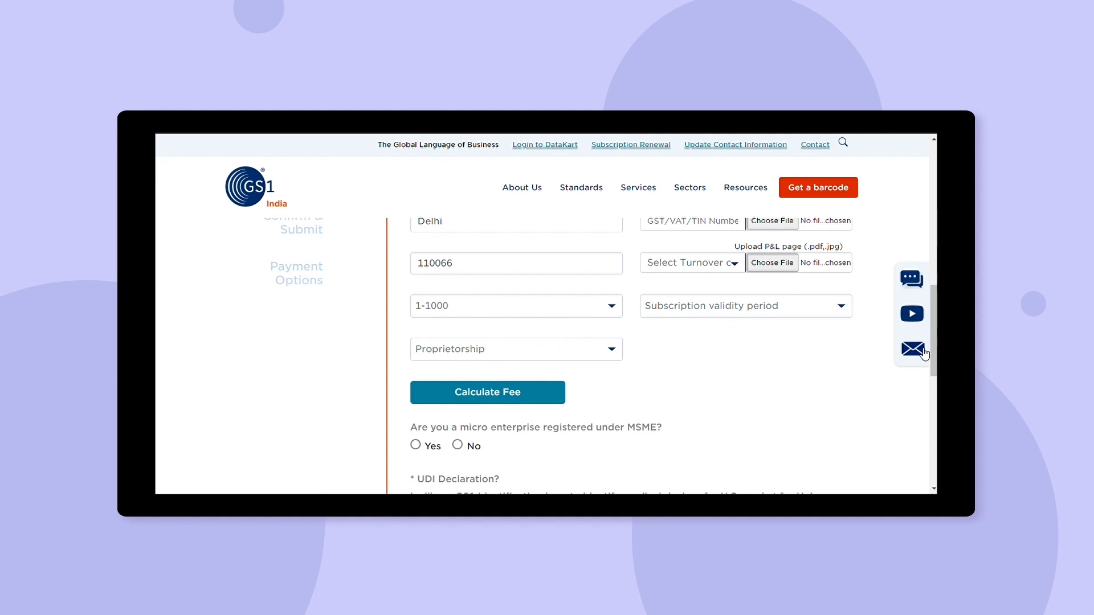
scroll(936, 355, down, 1)
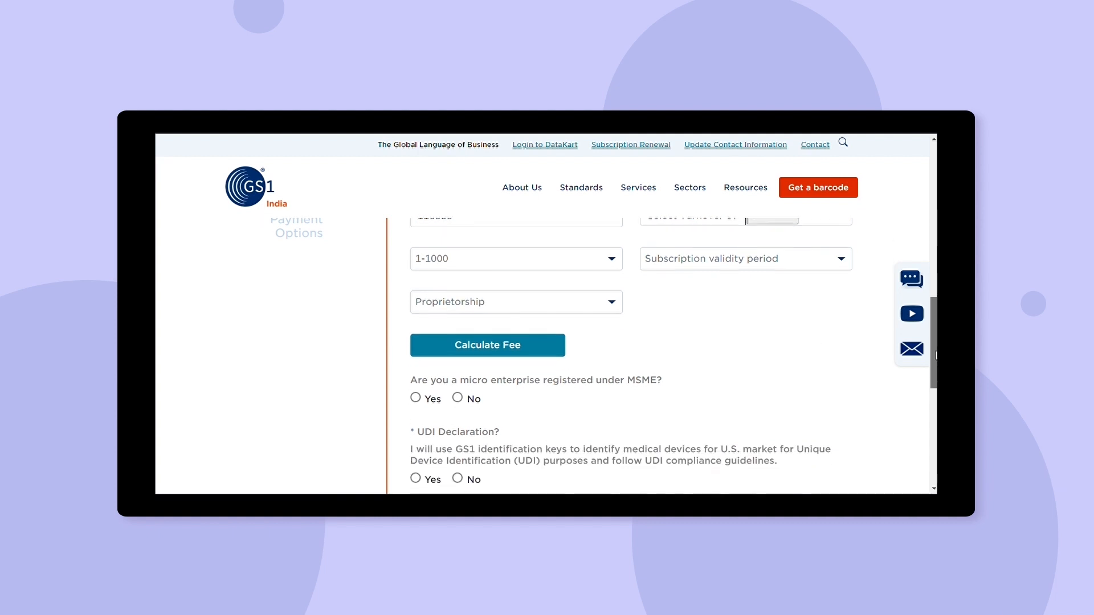
drag(936, 355, 937, 282)
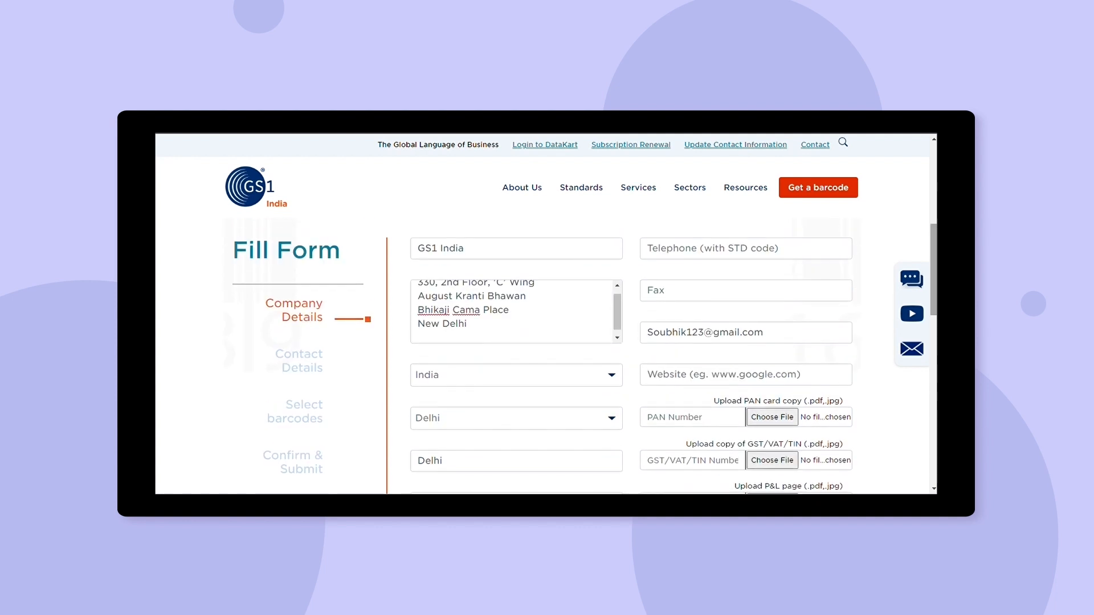
click(701, 254)
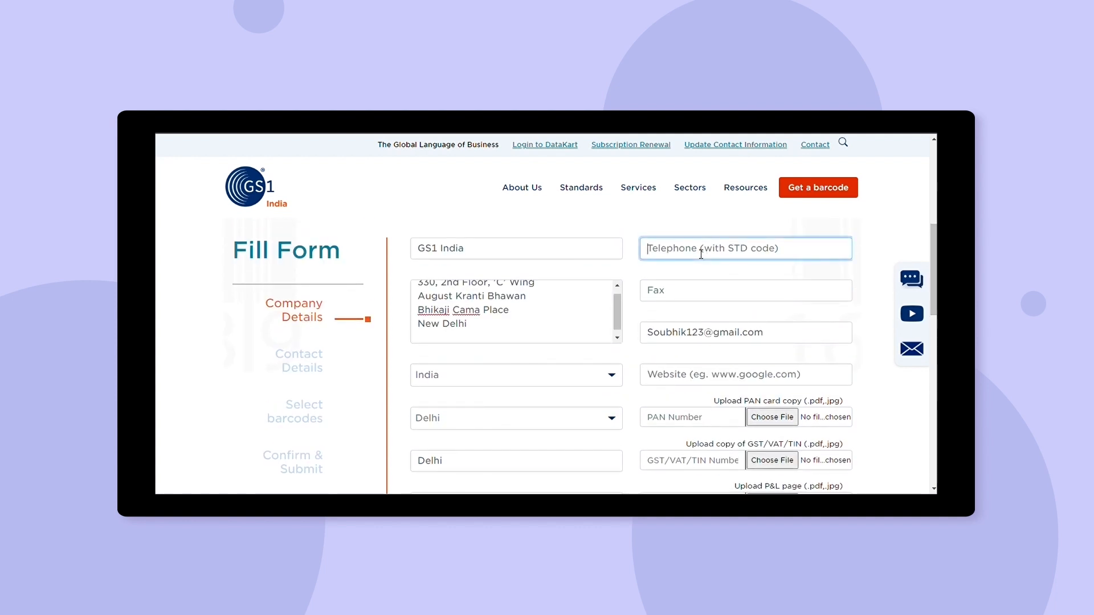
click(415, 336)
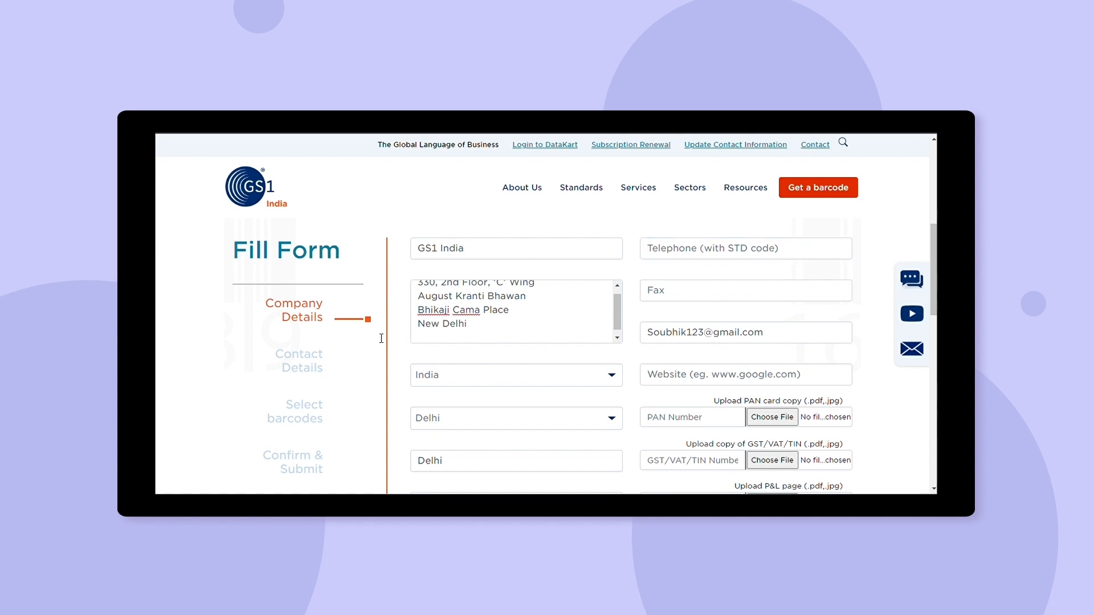
click(668, 253)
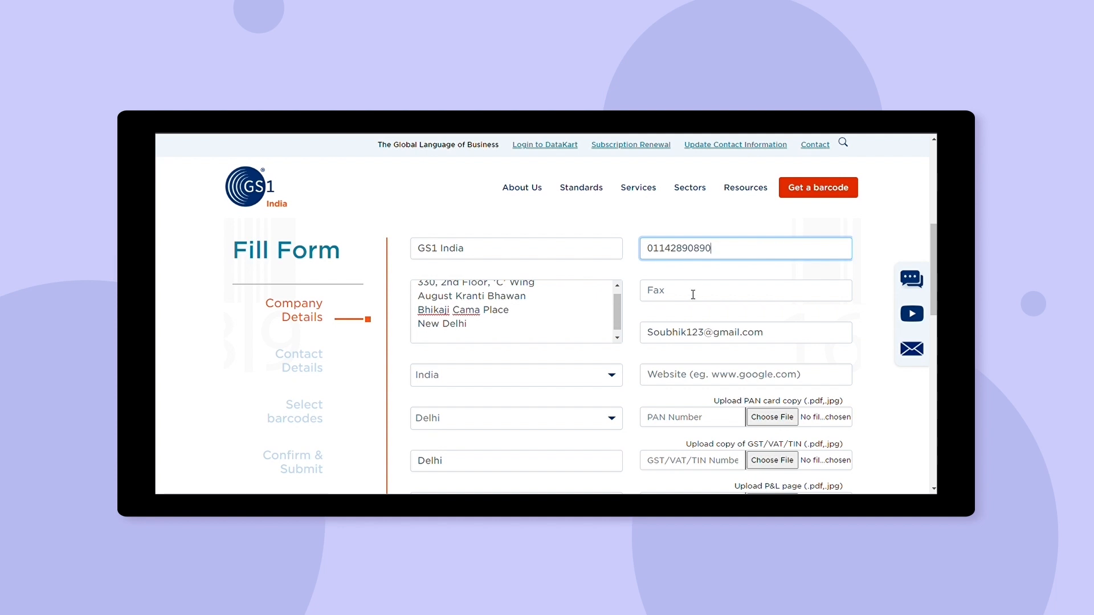
click(693, 295)
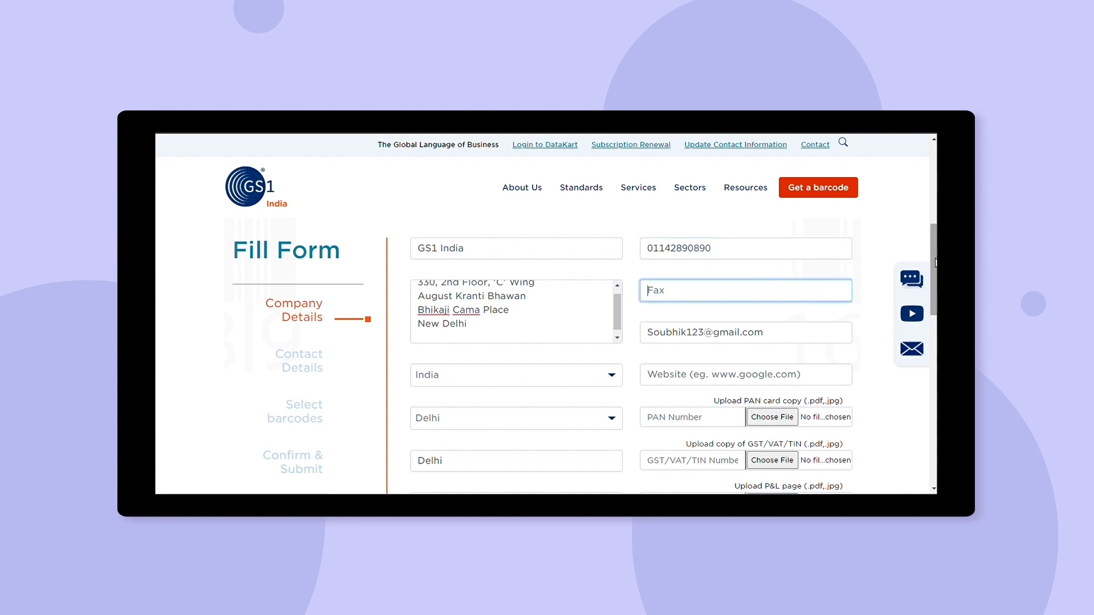
scroll(712, 342, down, 2)
click(709, 302)
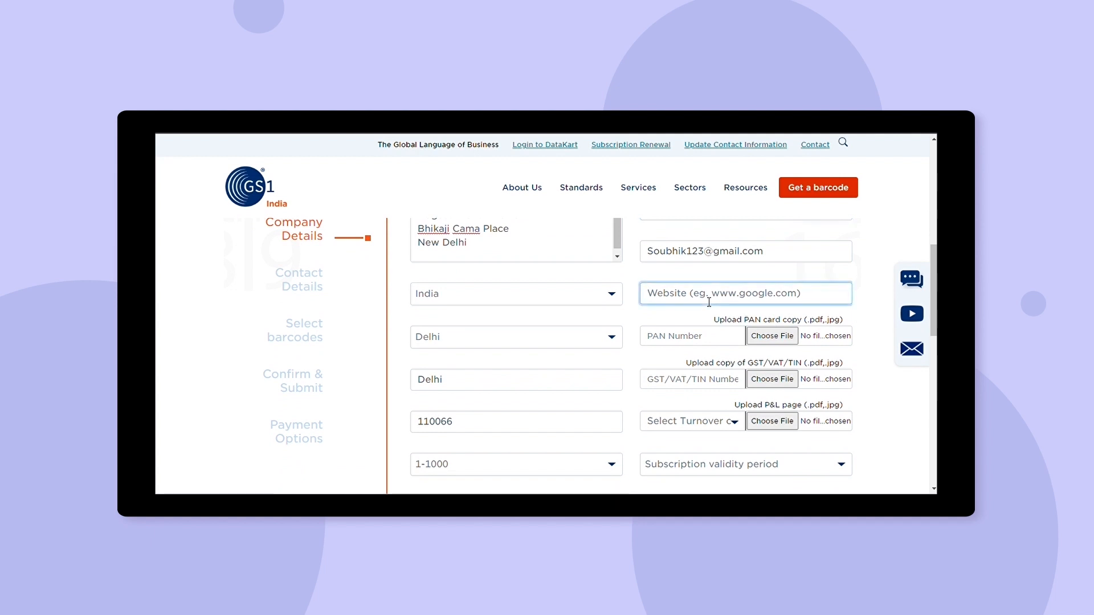
text(www.gs1india.org)
click(669, 347)
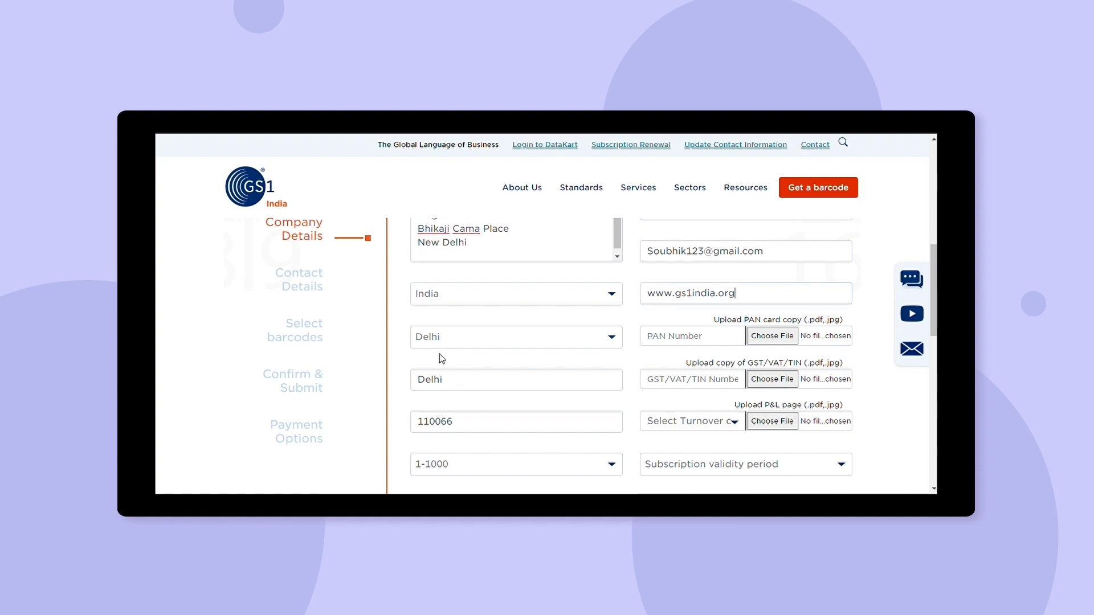
Paste the PAN and GST numbers and attach Pancard.pdf and GST.pdf.
click(689, 342)
click(663, 385)
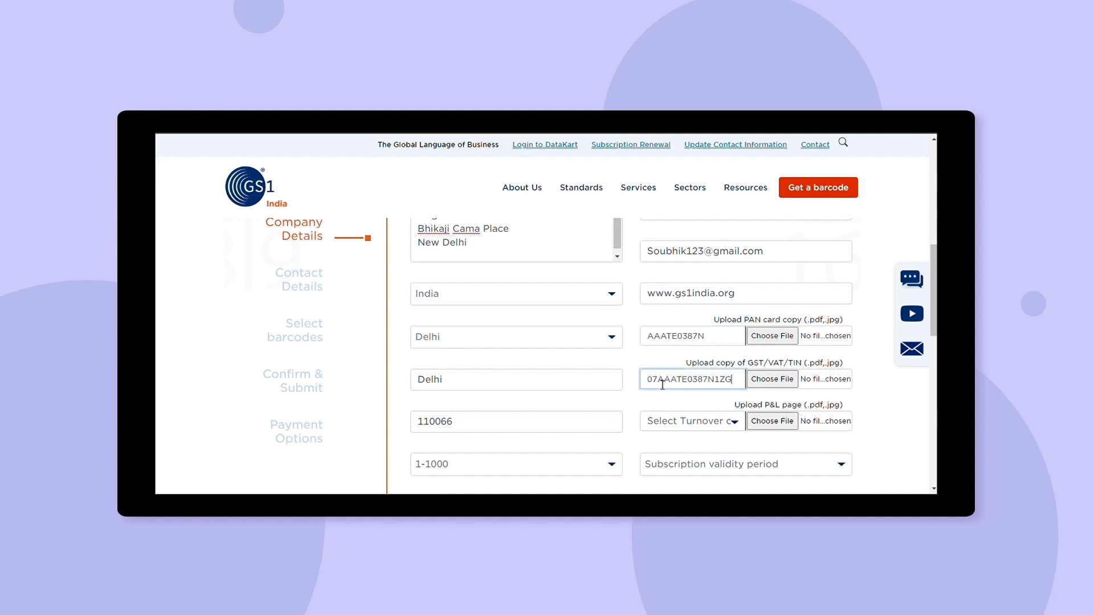
click(773, 337)
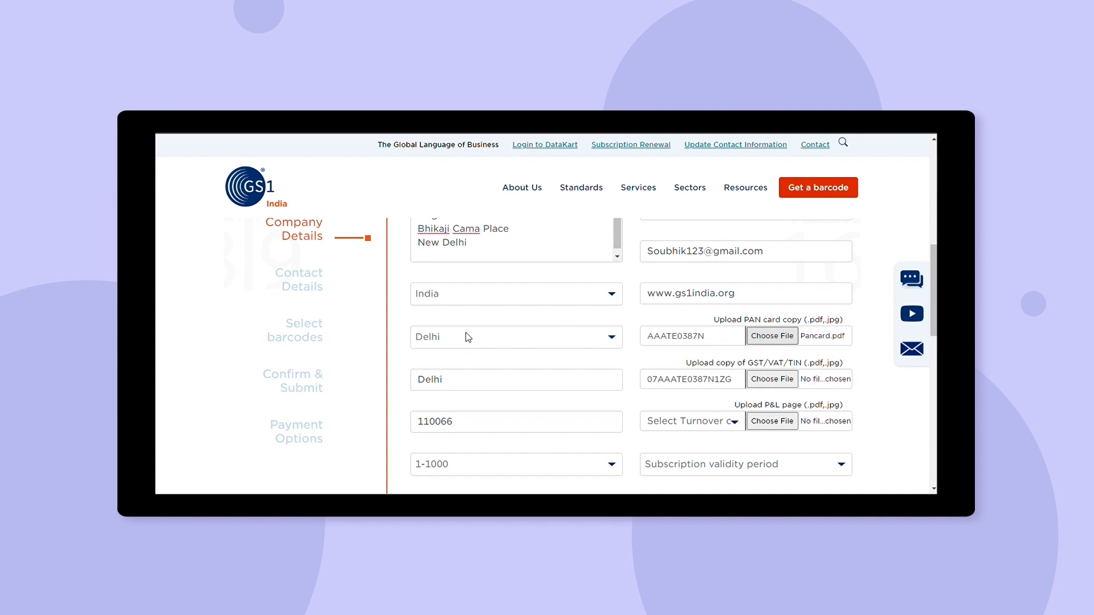
click(789, 386)
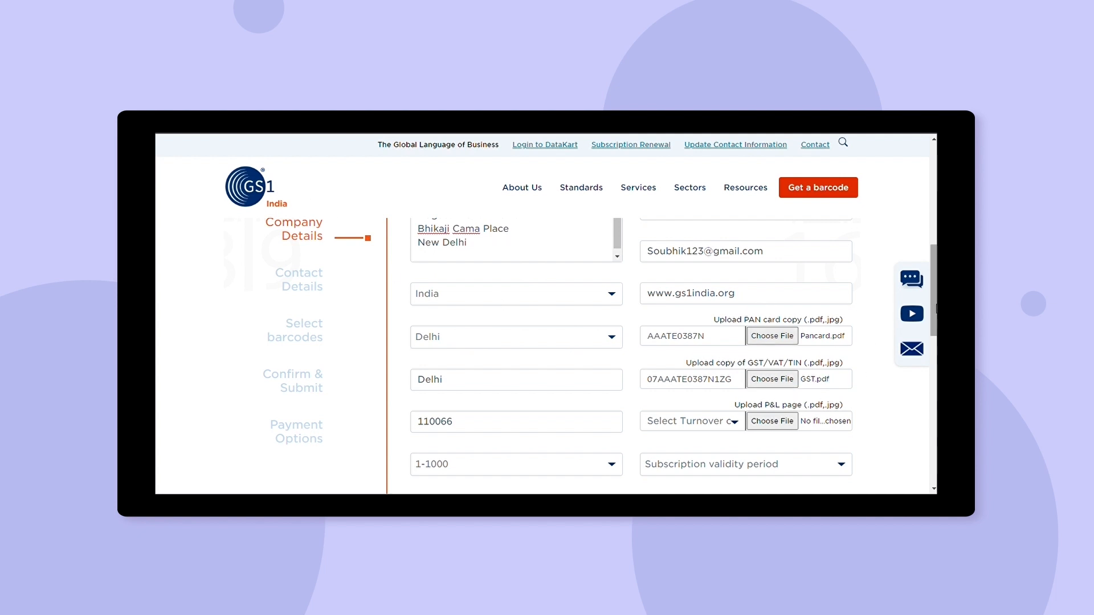
scroll(934, 317, down, 1)
scroll(935, 317, down, 3)
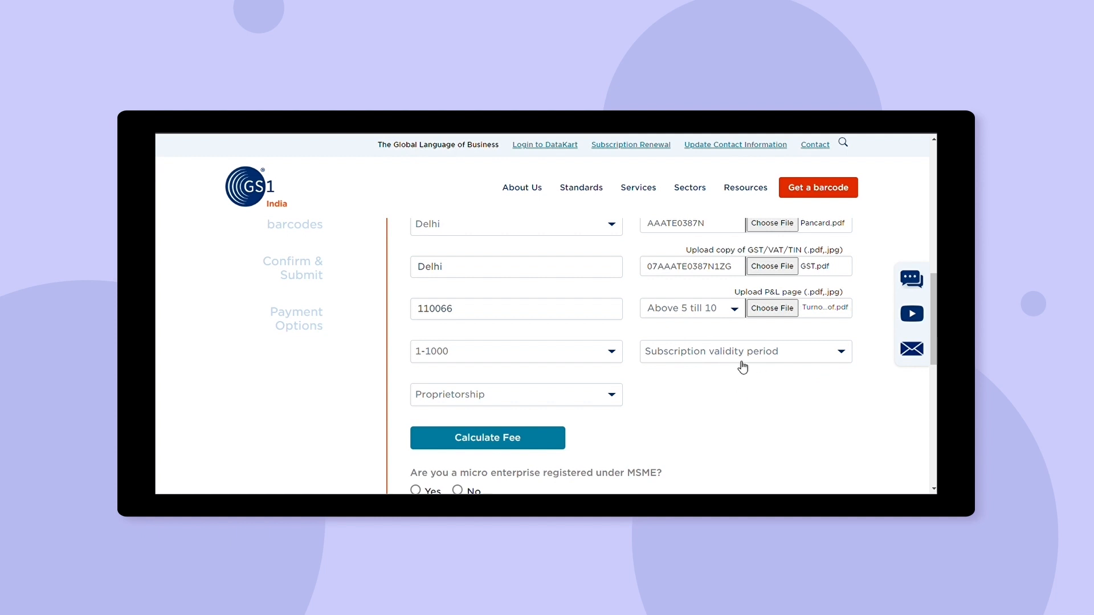
Set the subscription validity period to 3 years.
click(693, 400)
drag(934, 348, 933, 377)
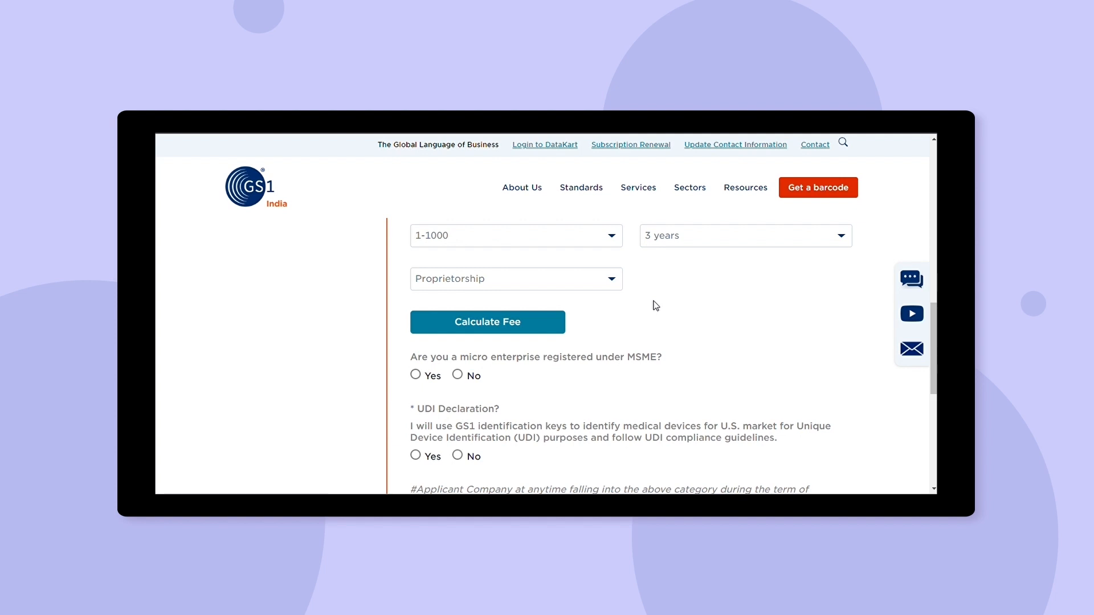
scroll(558, 398, down, 1)
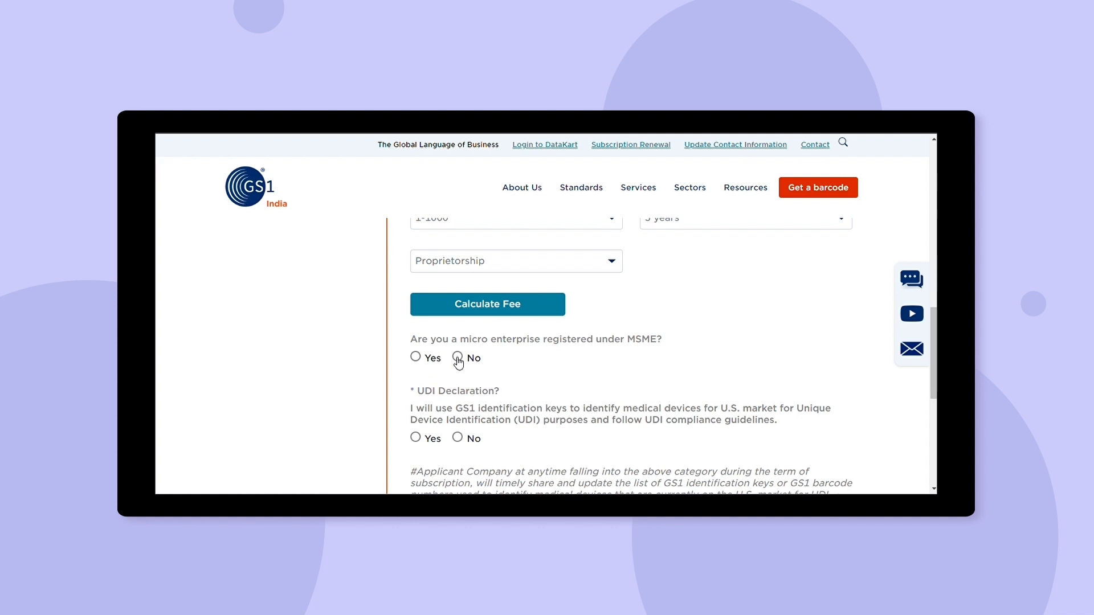
Answer Yes to MSME and No to UDI declaration, then choose Save & Next.
click(416, 357)
scroll(932, 333, down, 1)
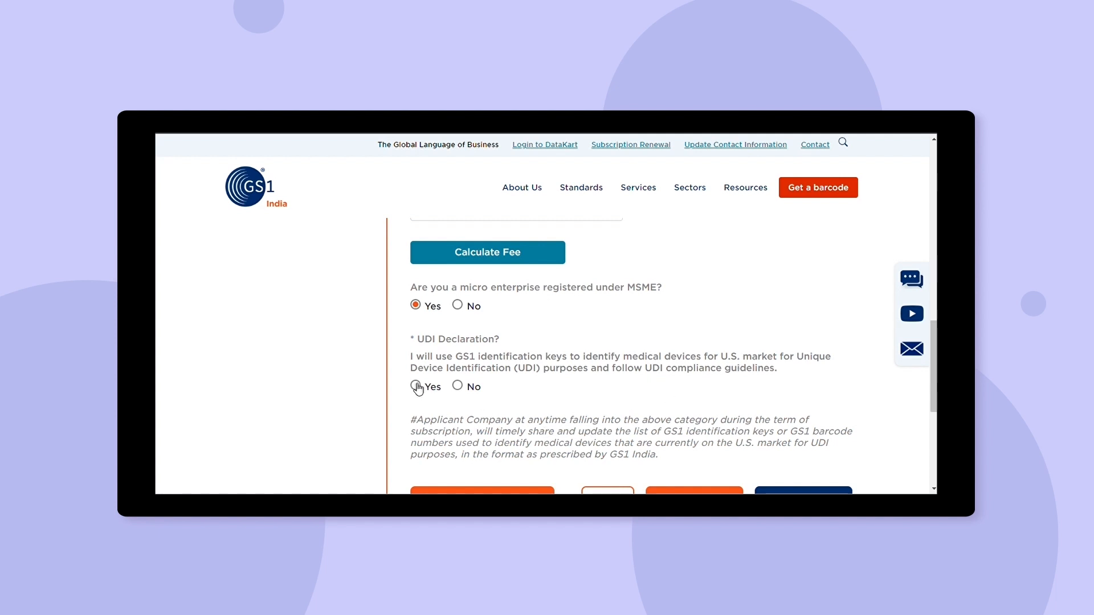
click(459, 387)
scroll(586, 464, down, 2)
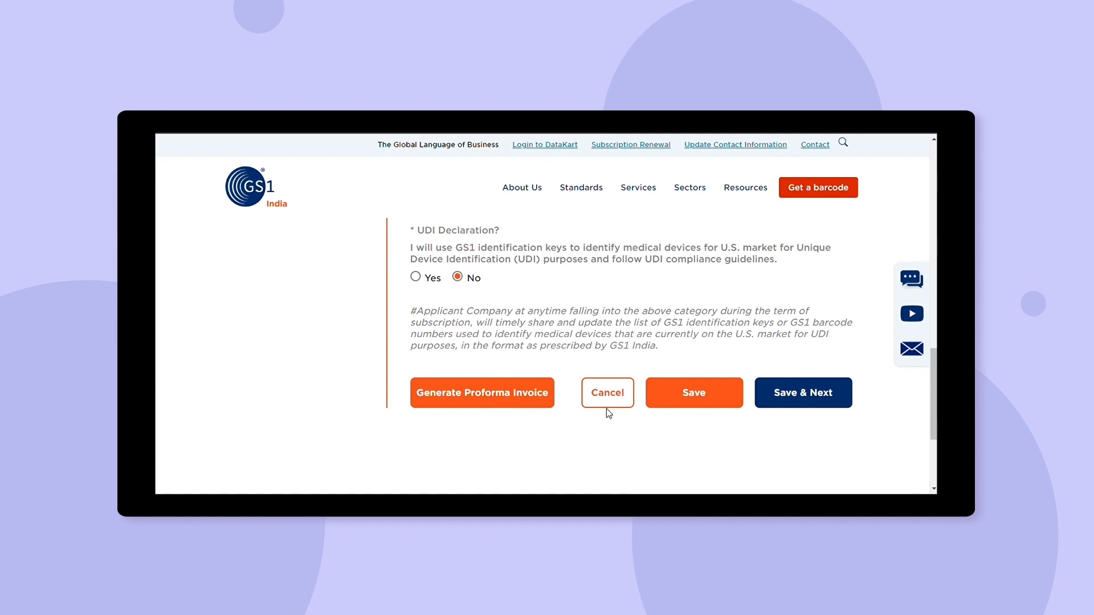
click(806, 396)
Enter 'amazon' as the barcoding reason and pick Reference from Existing Customers as the referral source.
click(472, 350)
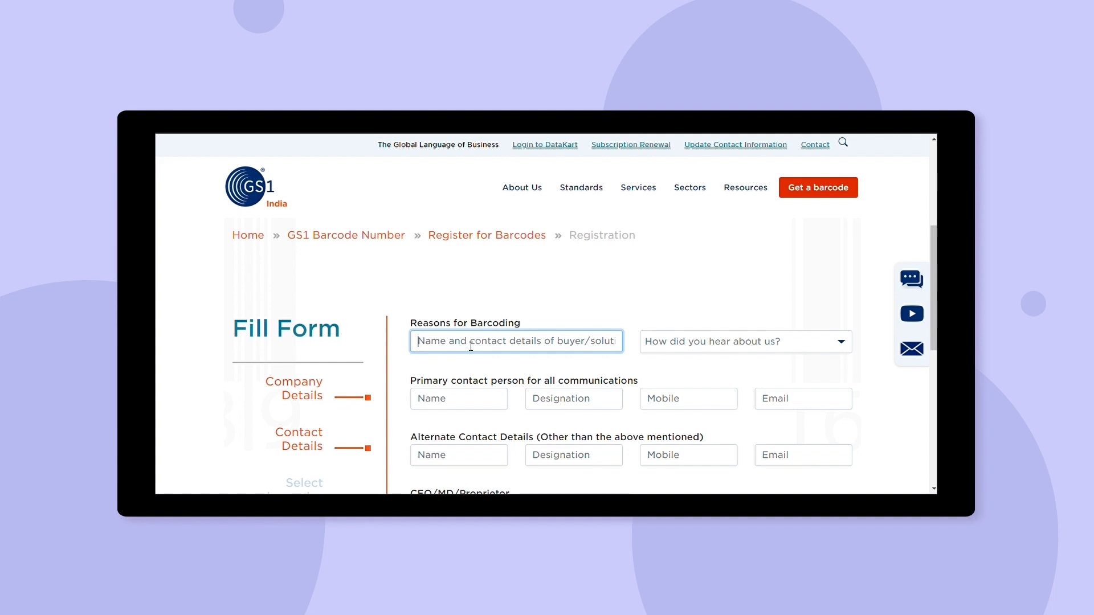
text(a)
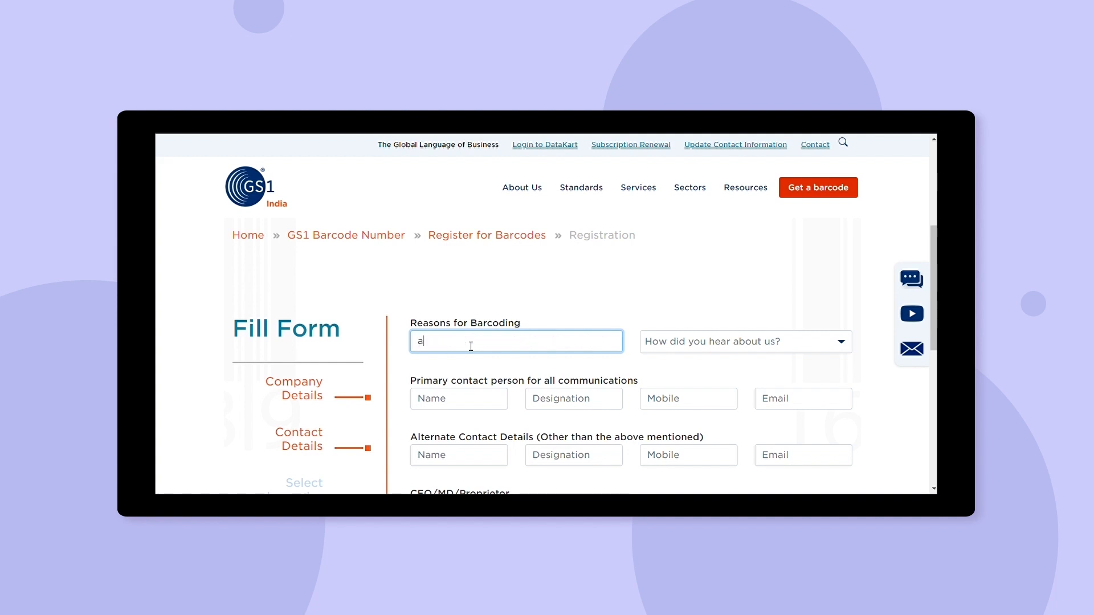
text(mazon)
click(722, 345)
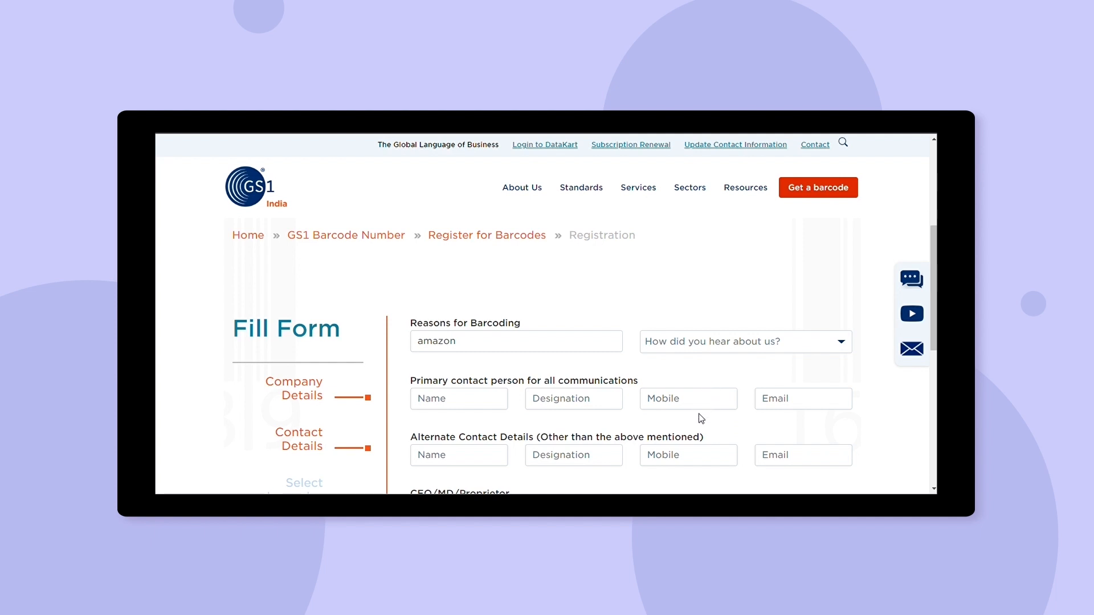
click(756, 431)
scroll(424, 297, down, 2)
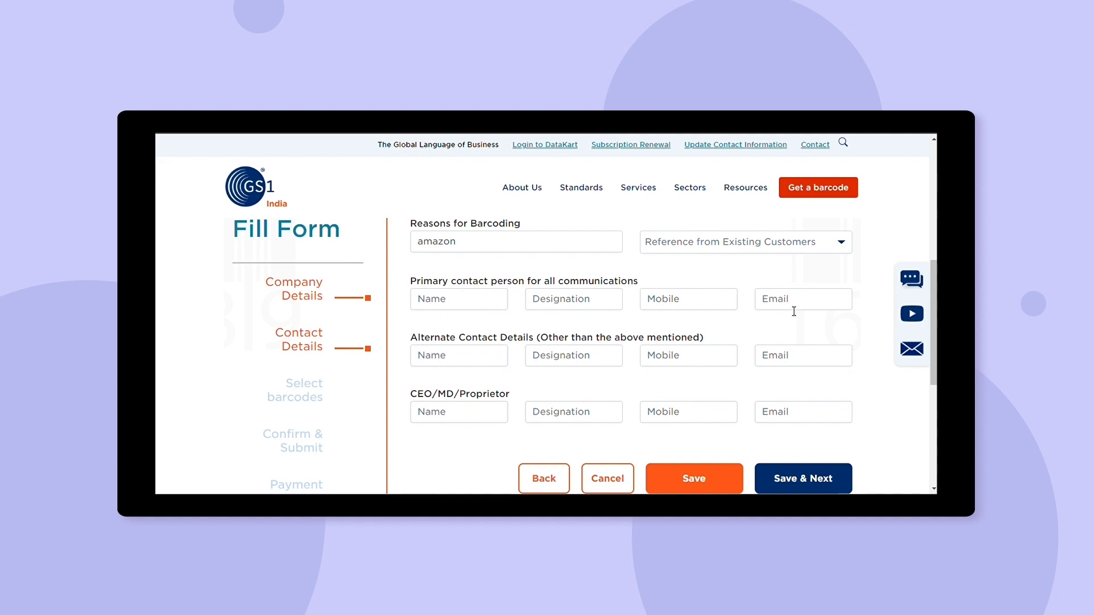
Fill in the primary contact's name, designation Manager, mobile number and e-mail.
click(468, 308)
key(Tab)
text(Manager)
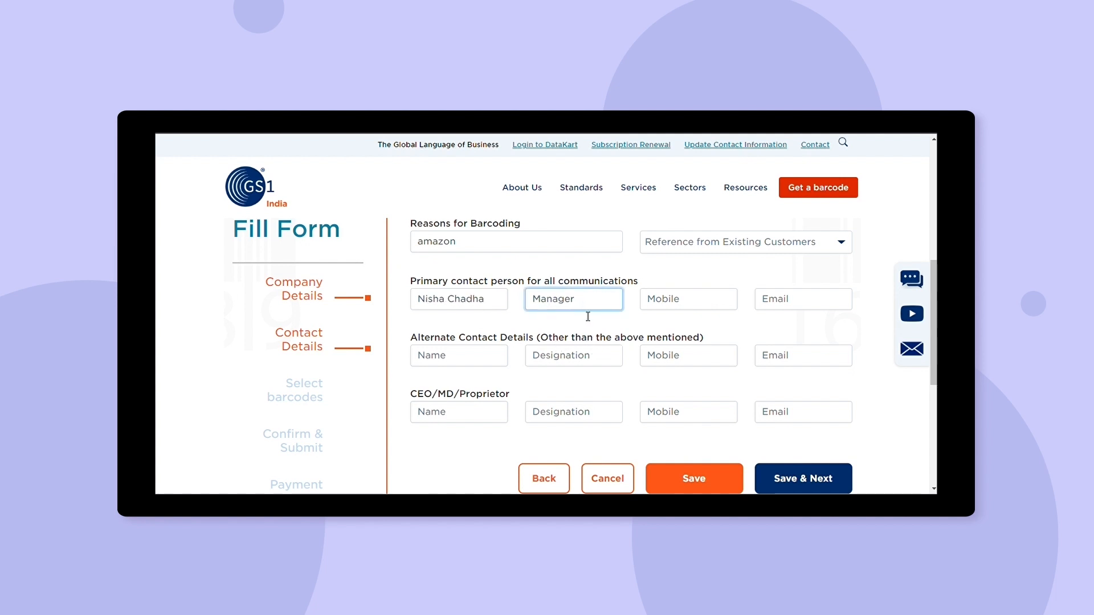
click(664, 304)
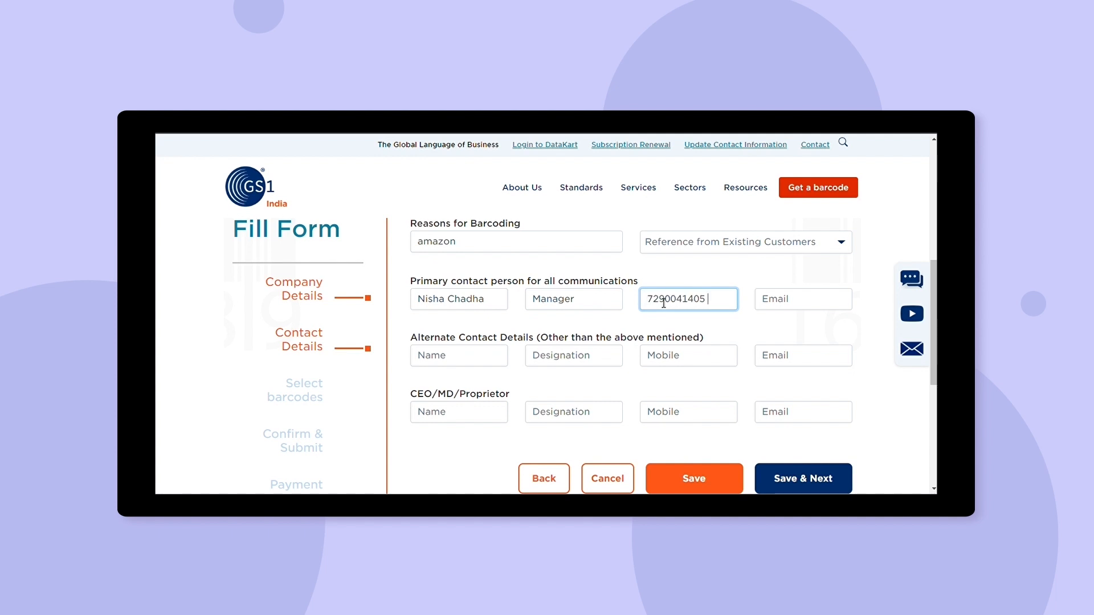
key(alt+Tab)
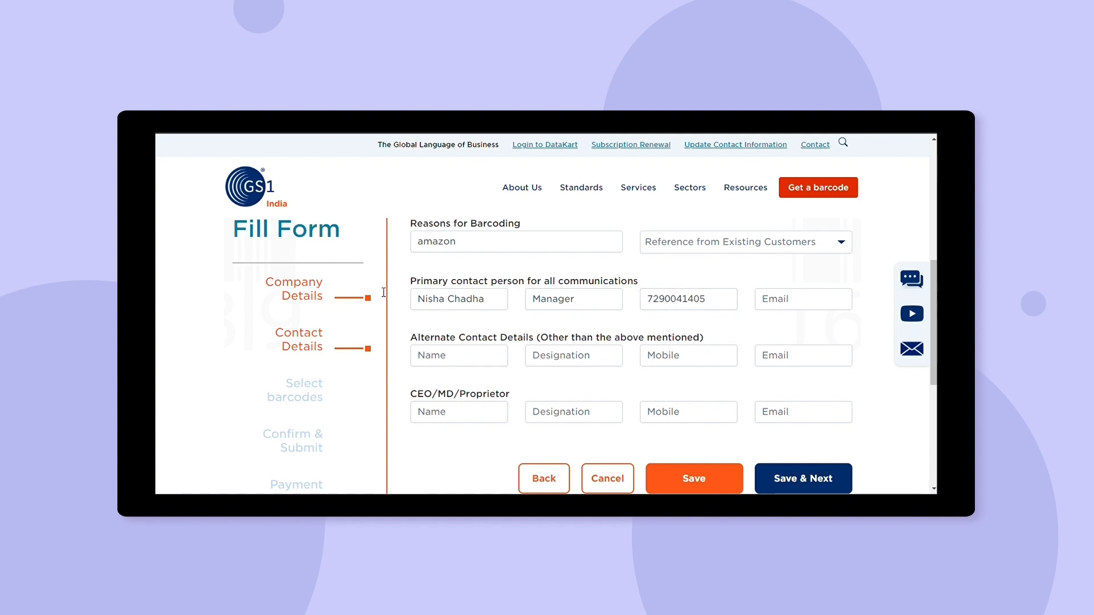
key(Tab)
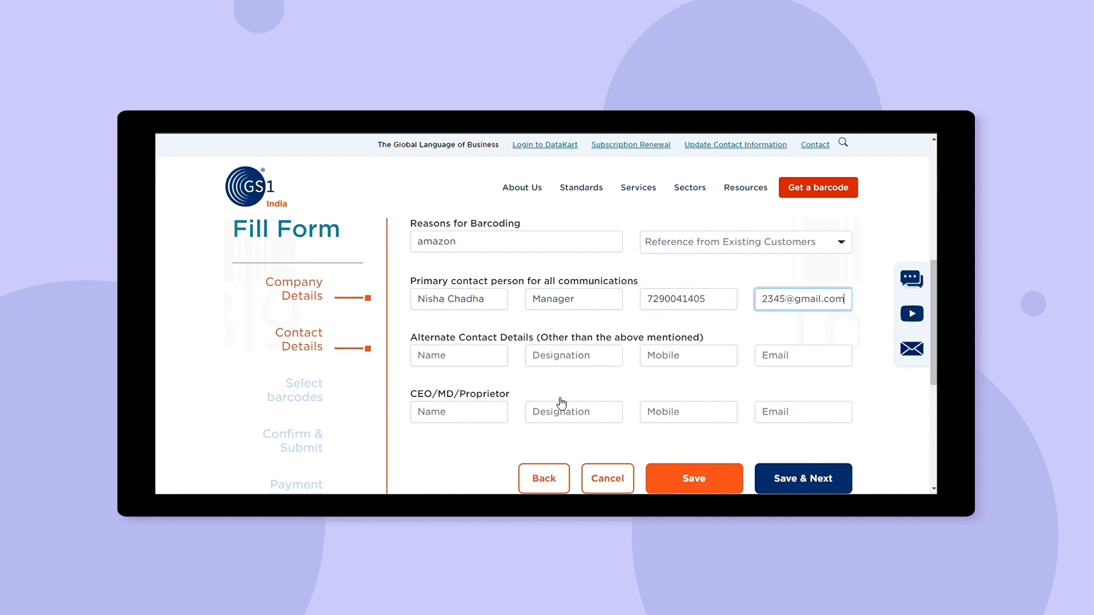
Fill in the alternate contact's name, designation Accountant, mobile number and e-mail.
click(472, 363)
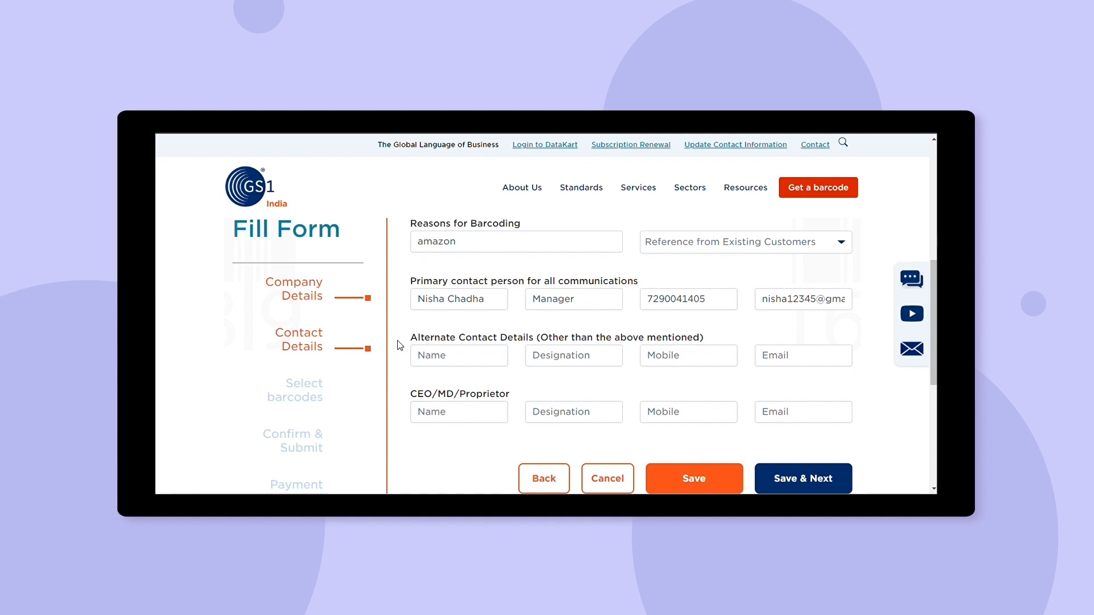
click(453, 358)
click(655, 356)
text(9898989898)
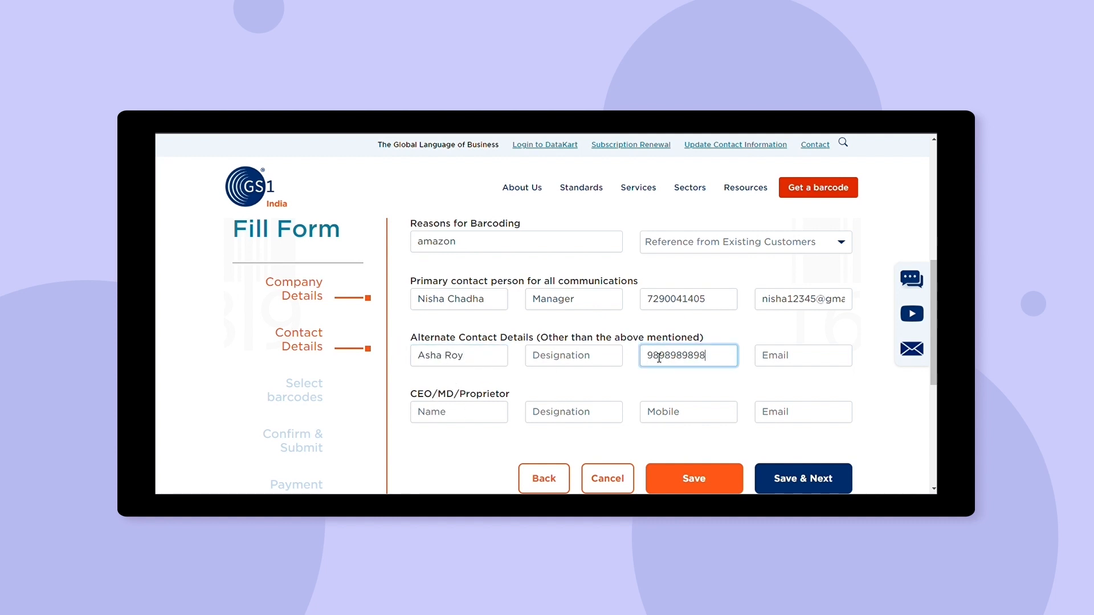
click(625, 358)
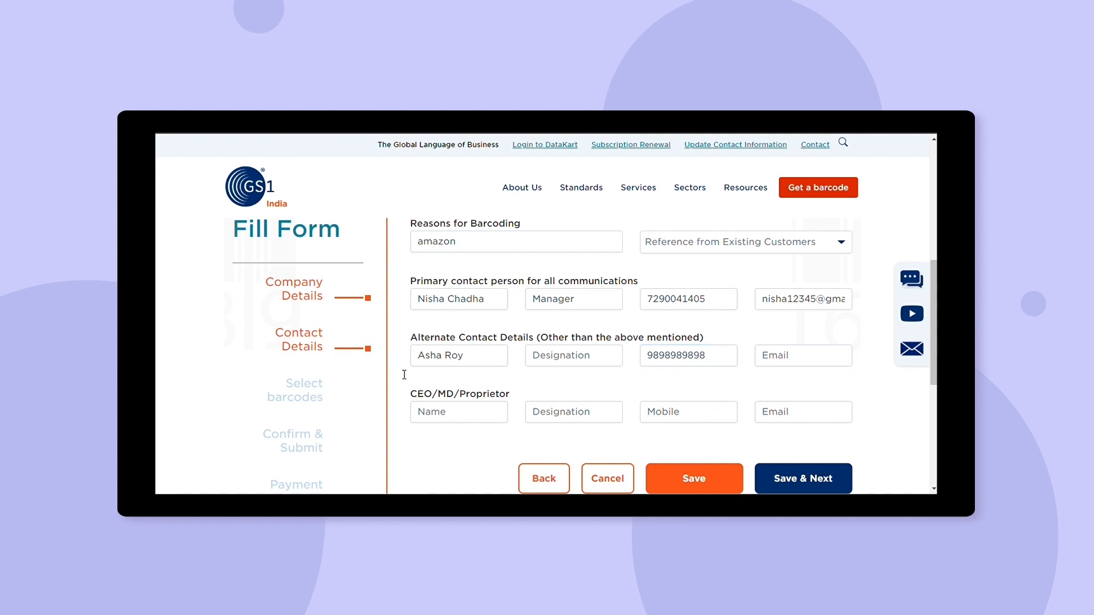
click(539, 362)
text(Accountant)
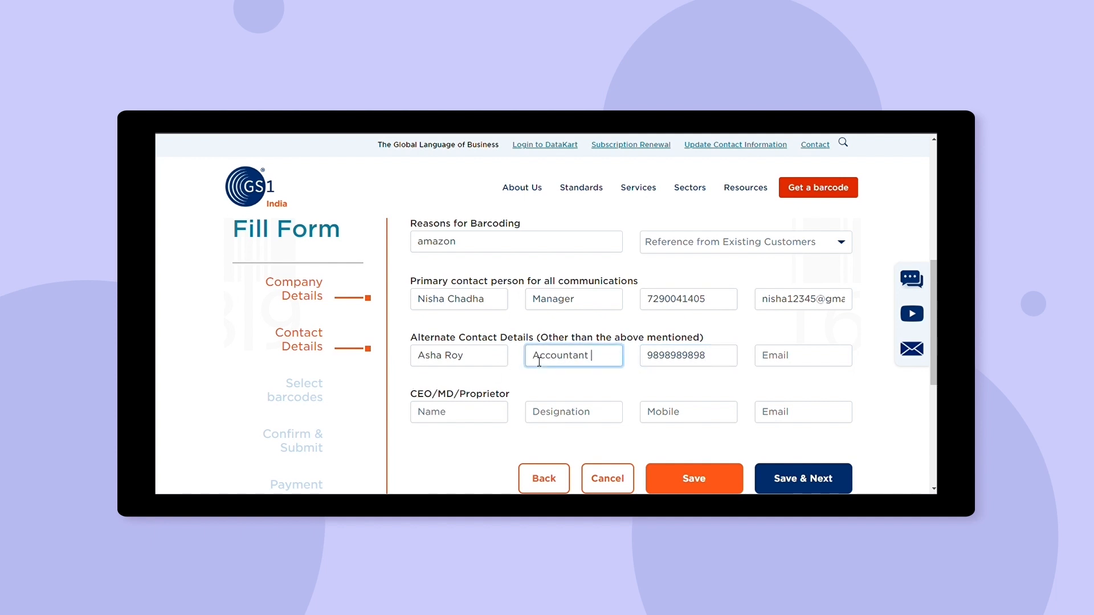
click(502, 371)
click(803, 356)
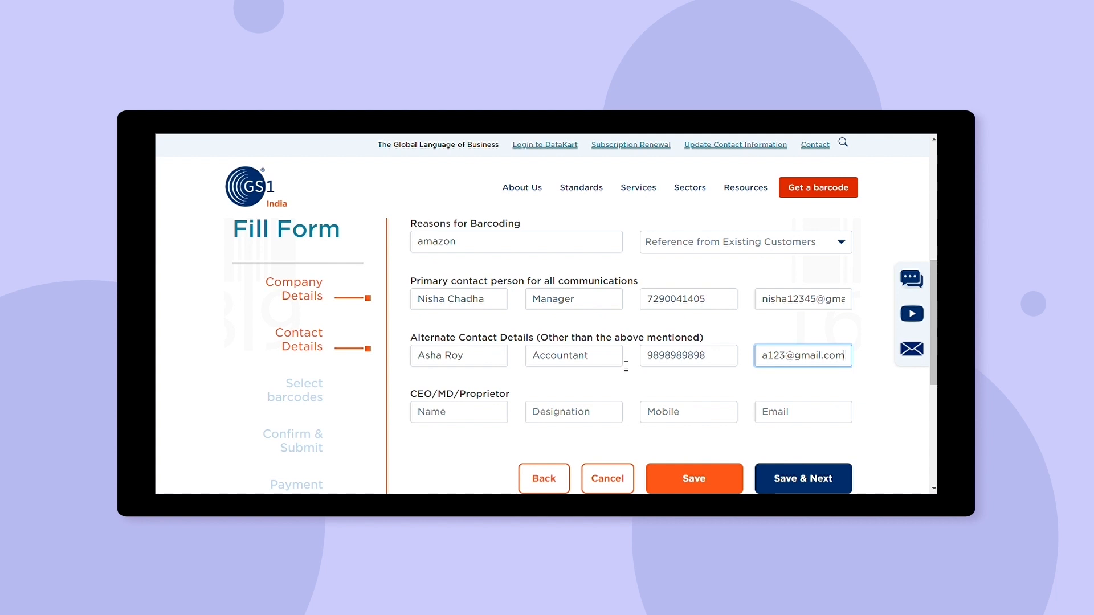
click(485, 421)
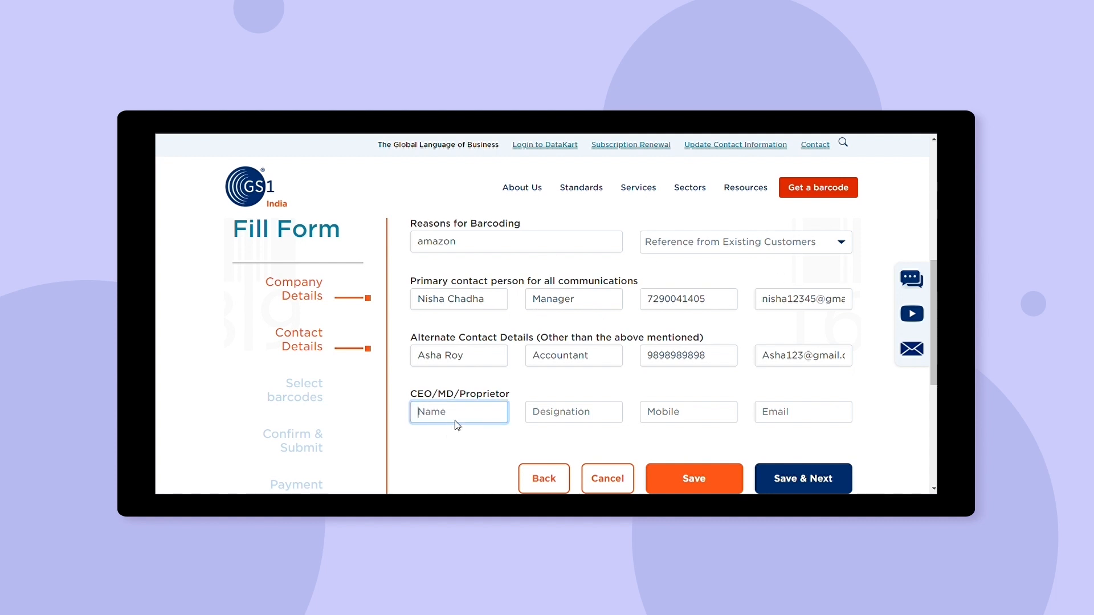
Enter the CEO's name, designation Proprietor, mobile and e-mail, then Save & Next.
click(576, 411)
text(Proprietor)
click(399, 271)
click(670, 410)
click(775, 413)
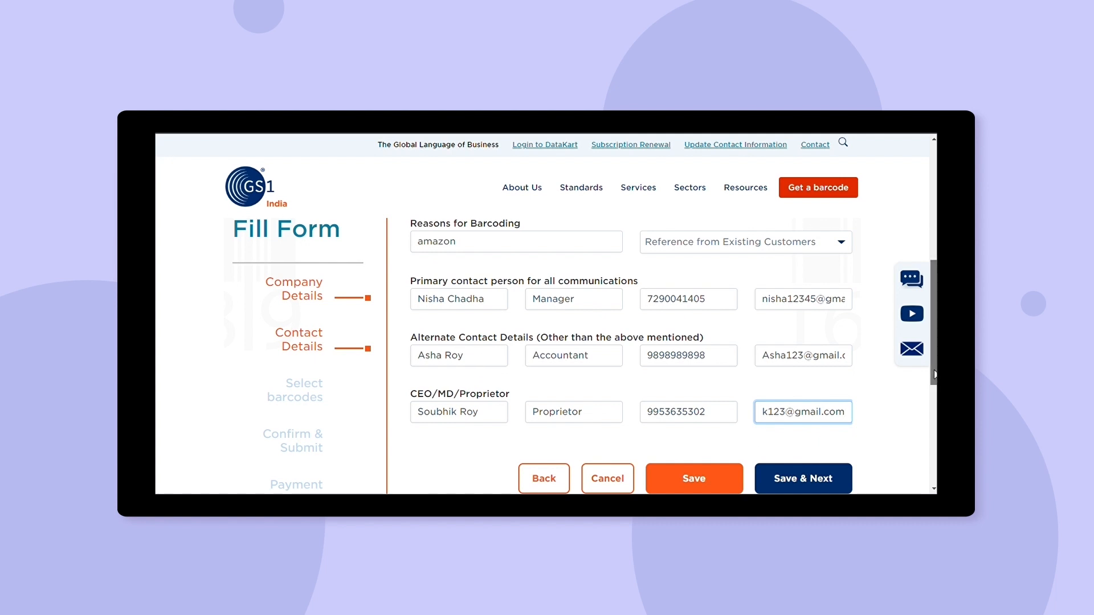
drag(934, 374, 934, 387)
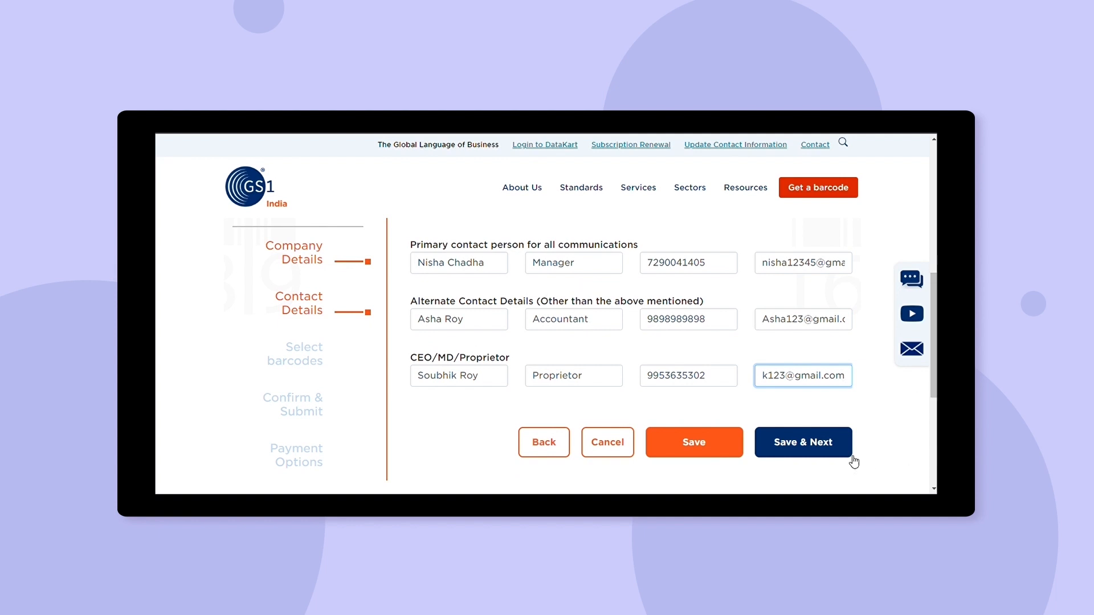
click(822, 447)
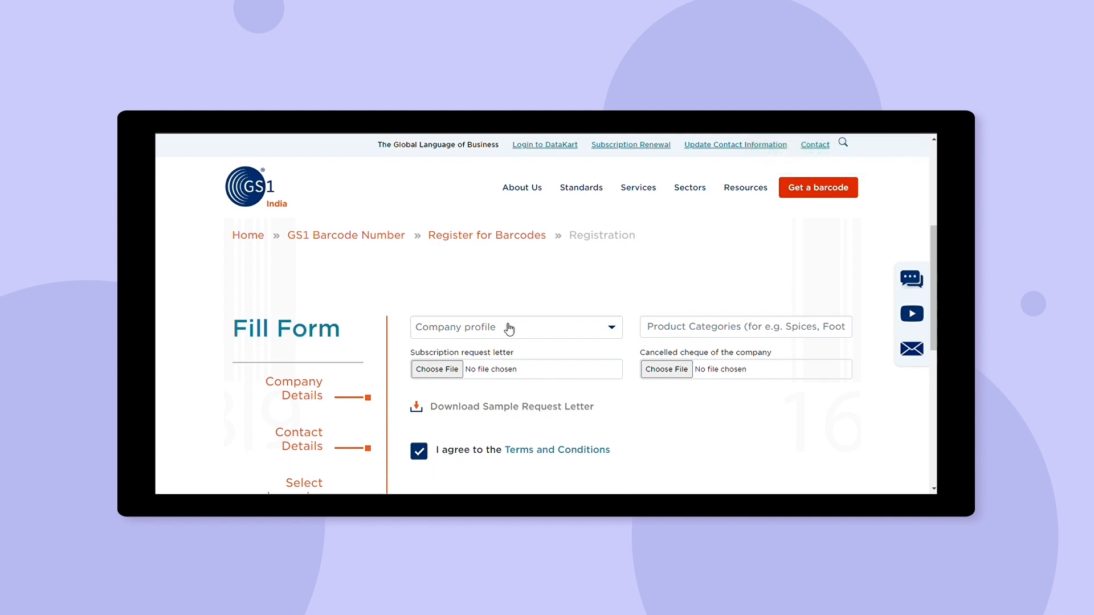
Choose Brand Owner as company profile and enter 'Spices, and foods items' as product categories.
click(486, 355)
click(727, 333)
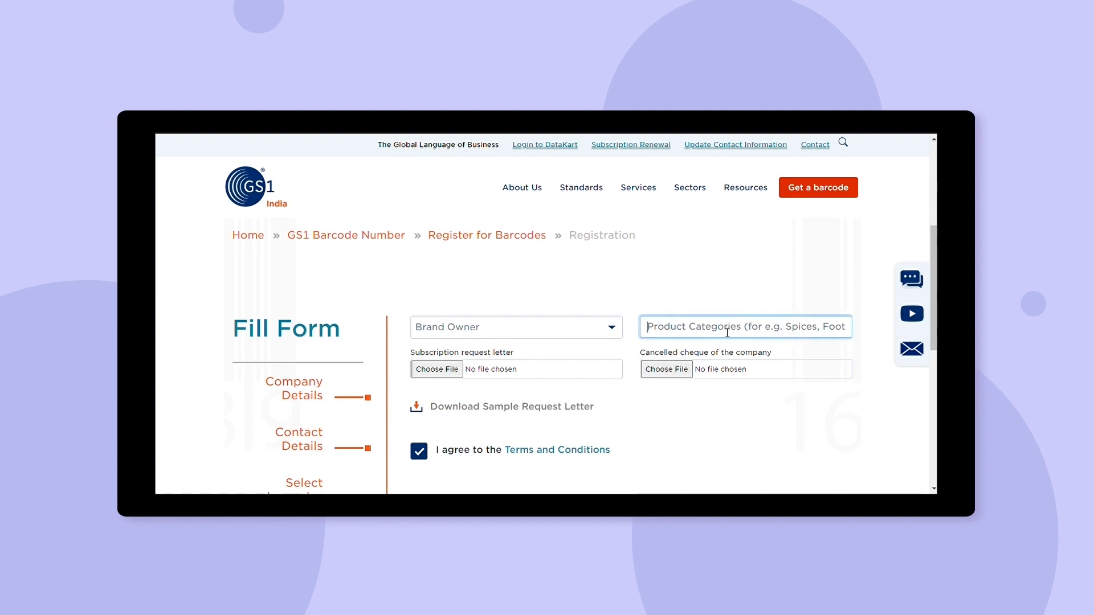
text(Spices, and foods ie)
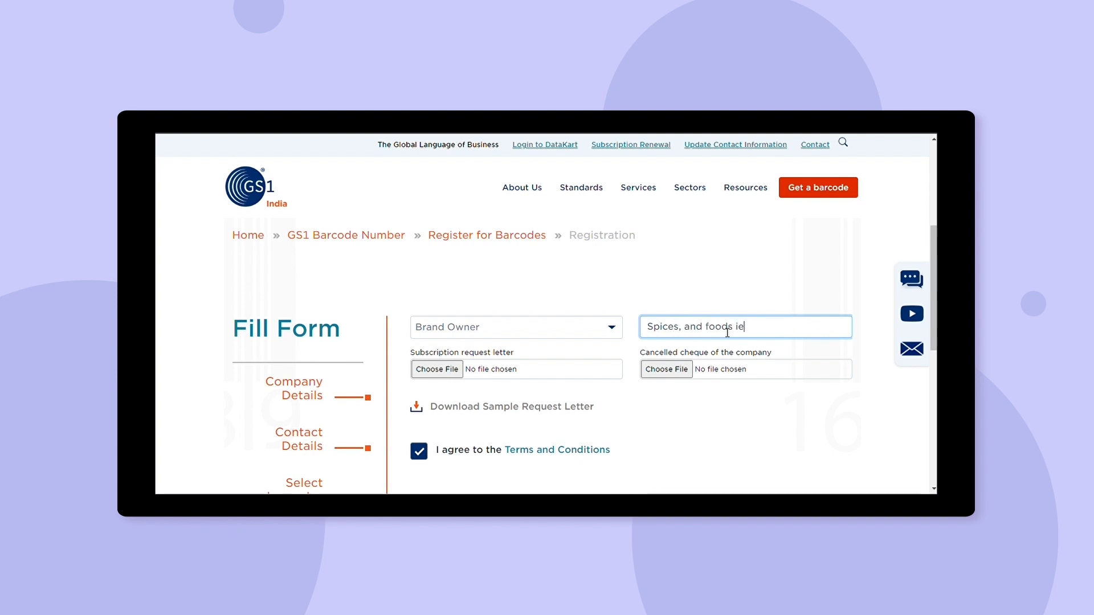
key(BackSpace)
text(tems)
scroll(934, 288, down, 1)
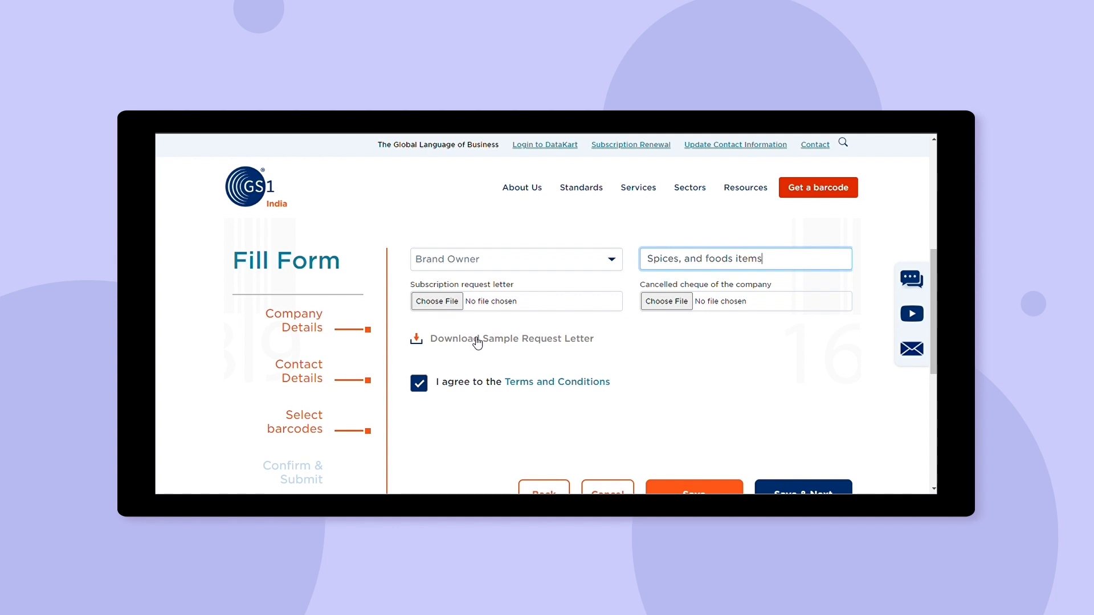
Attach Request letter.pdf as the subscription request letter.
click(457, 308)
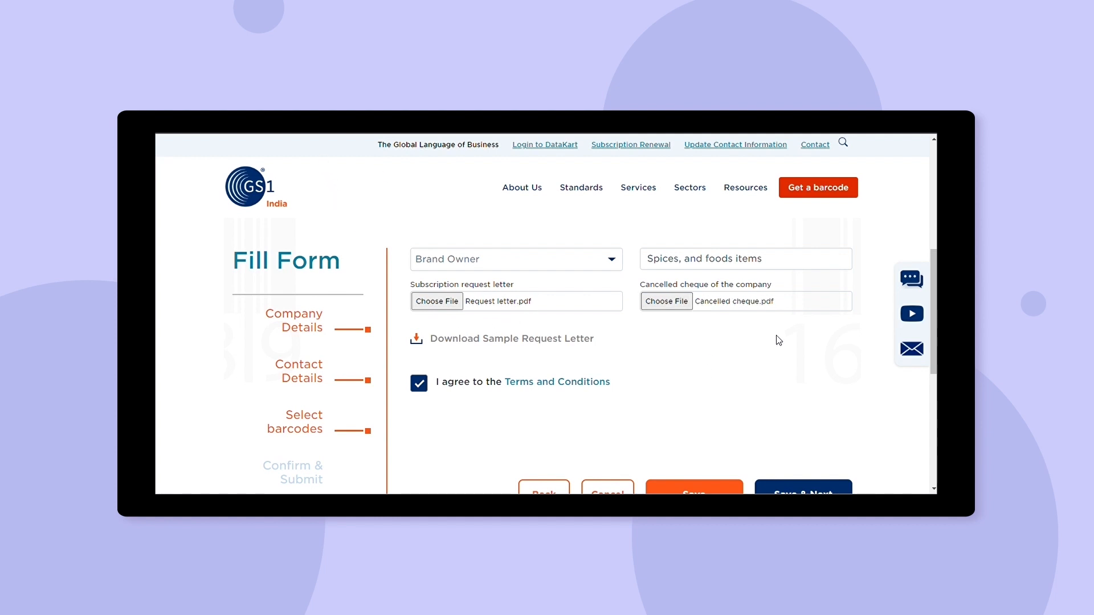
scroll(585, 356, down, 1)
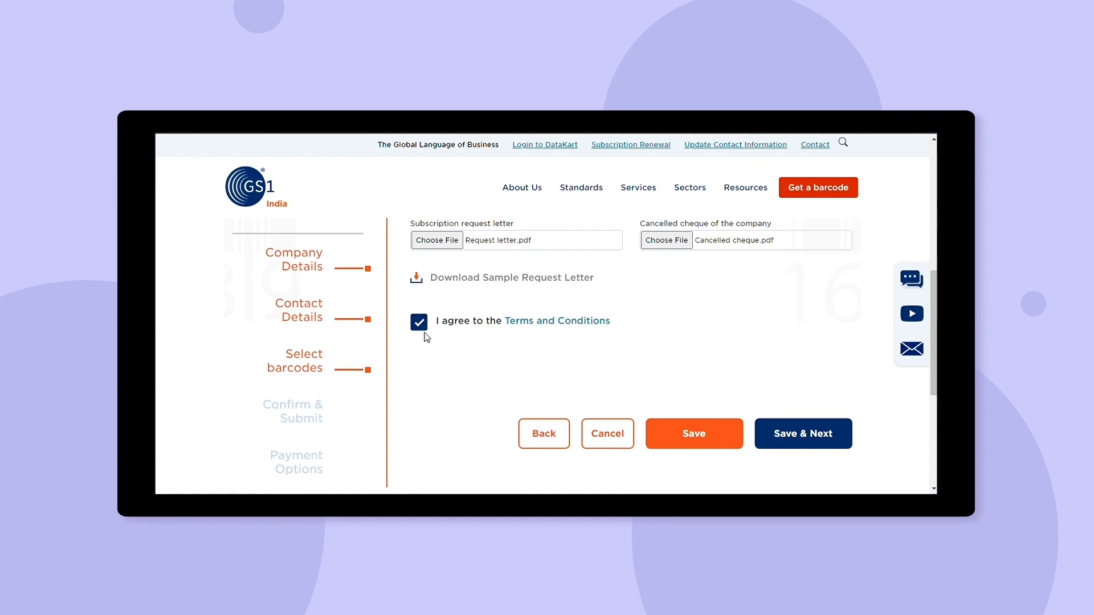
Save the barcode details, then give experience rating 8 and support rating 9 on the summary.
click(817, 440)
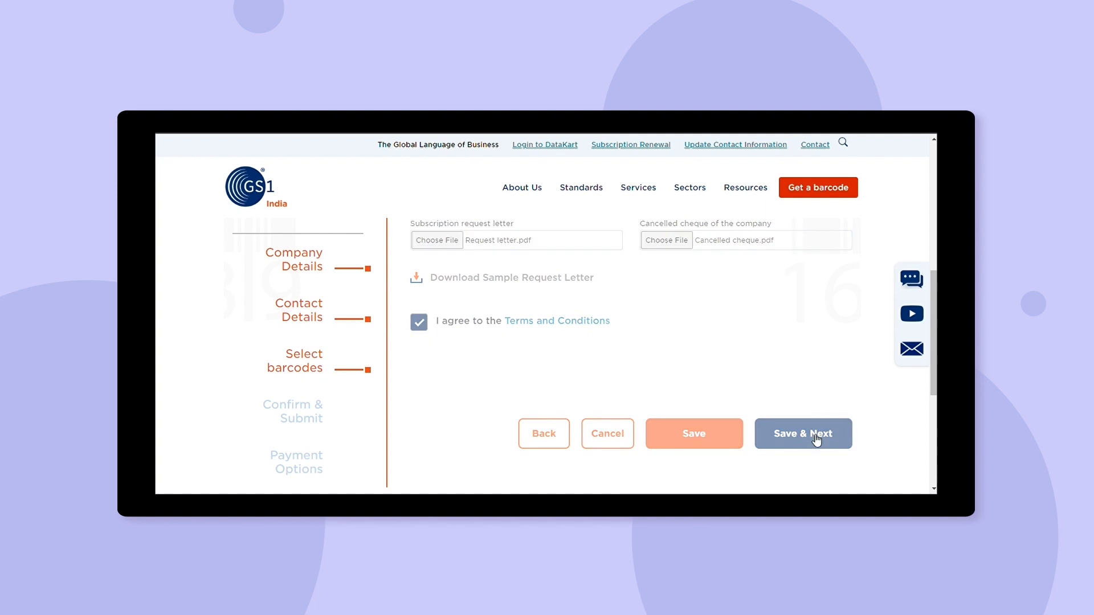
drag(932, 234, 935, 434)
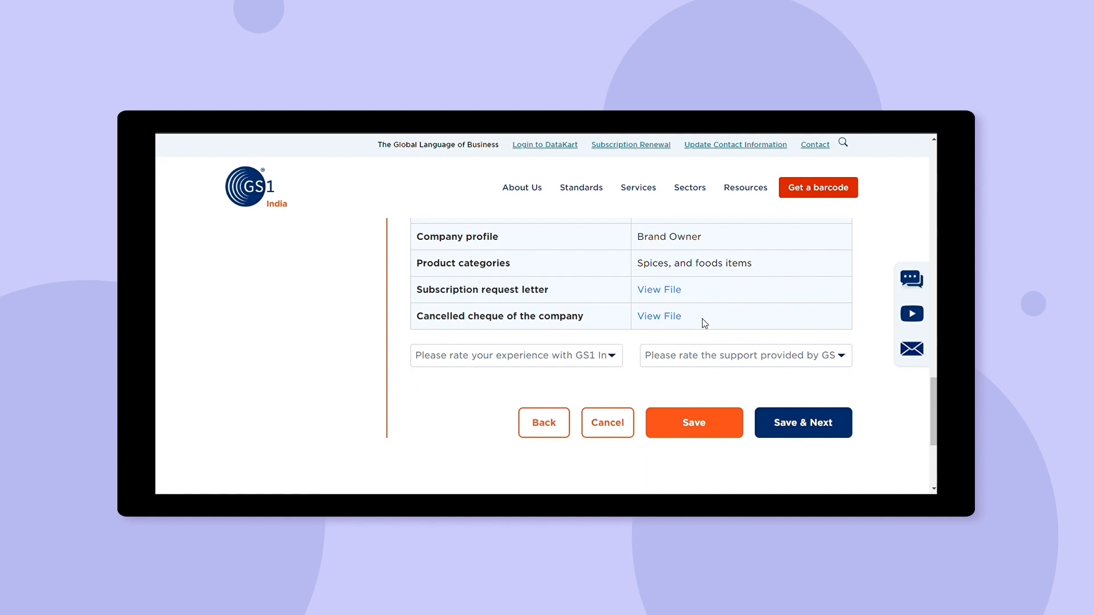
click(472, 360)
click(447, 317)
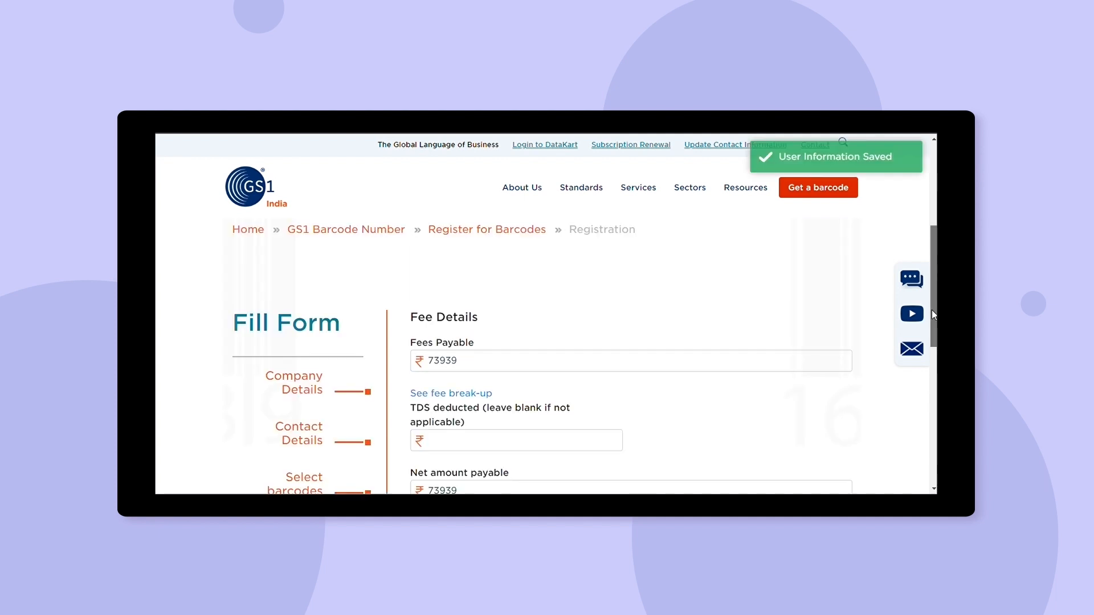
drag(933, 311, 932, 335)
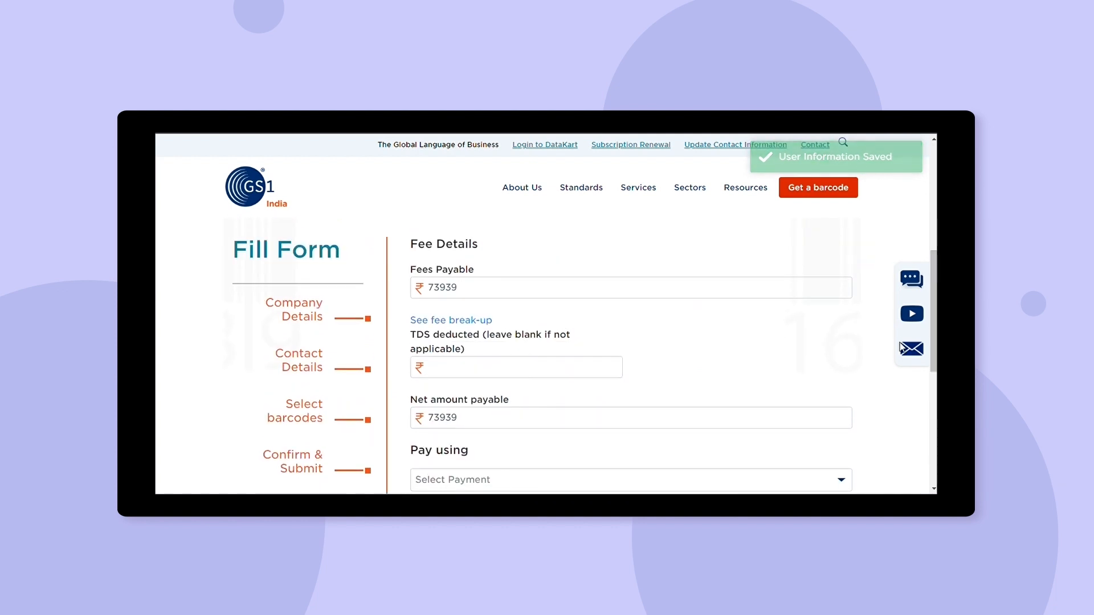
Leave the TDS amount empty and select NEFT/RTGS to pay the 73939 net amount.
scroll(604, 336, down, 2)
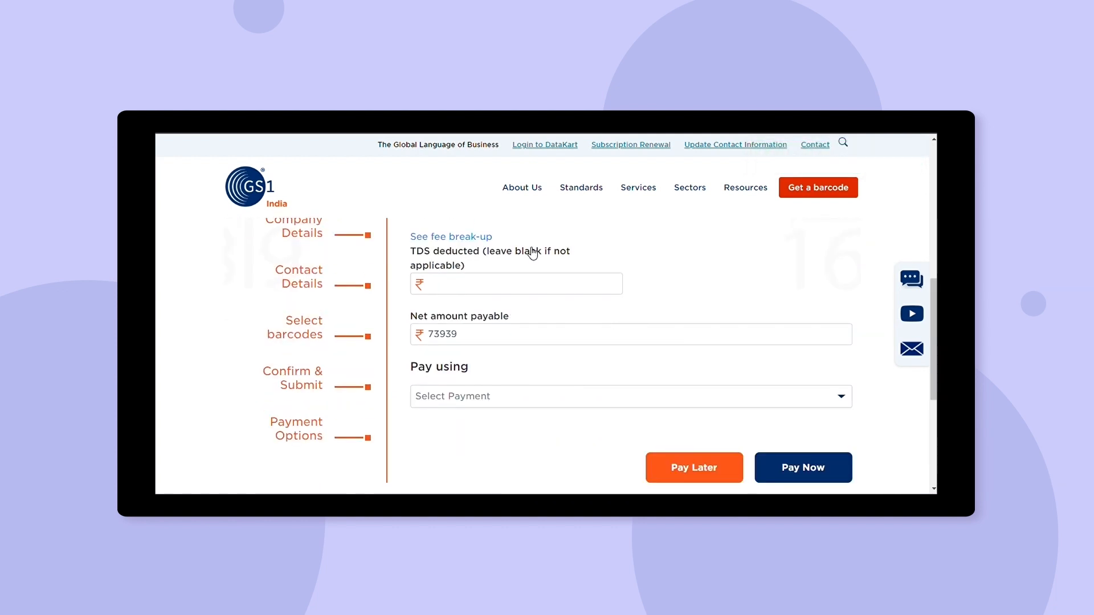
click(499, 290)
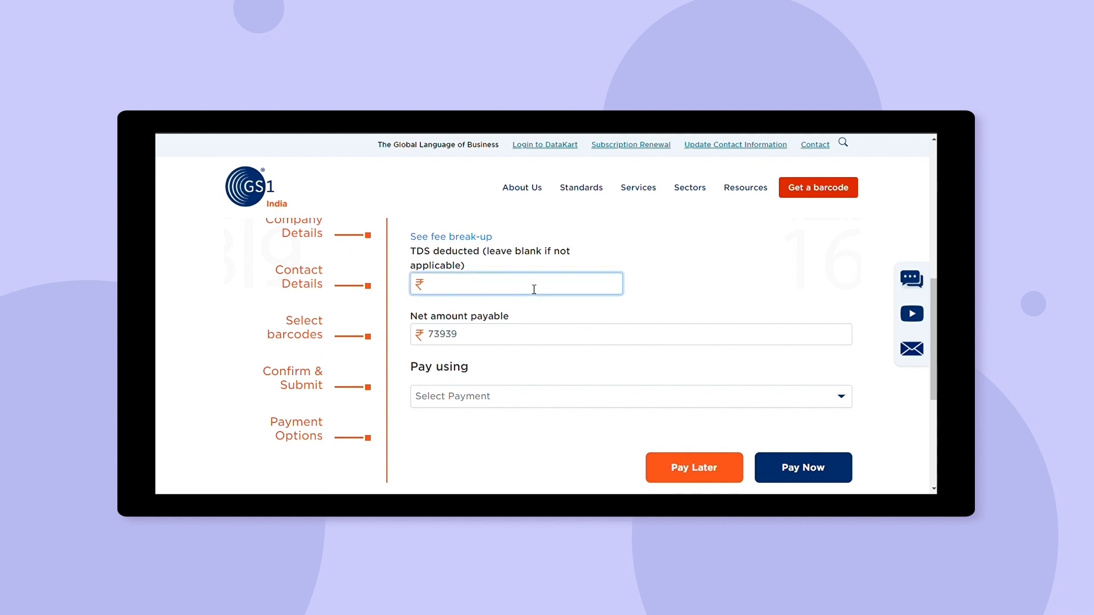
scroll(936, 336, up, 1)
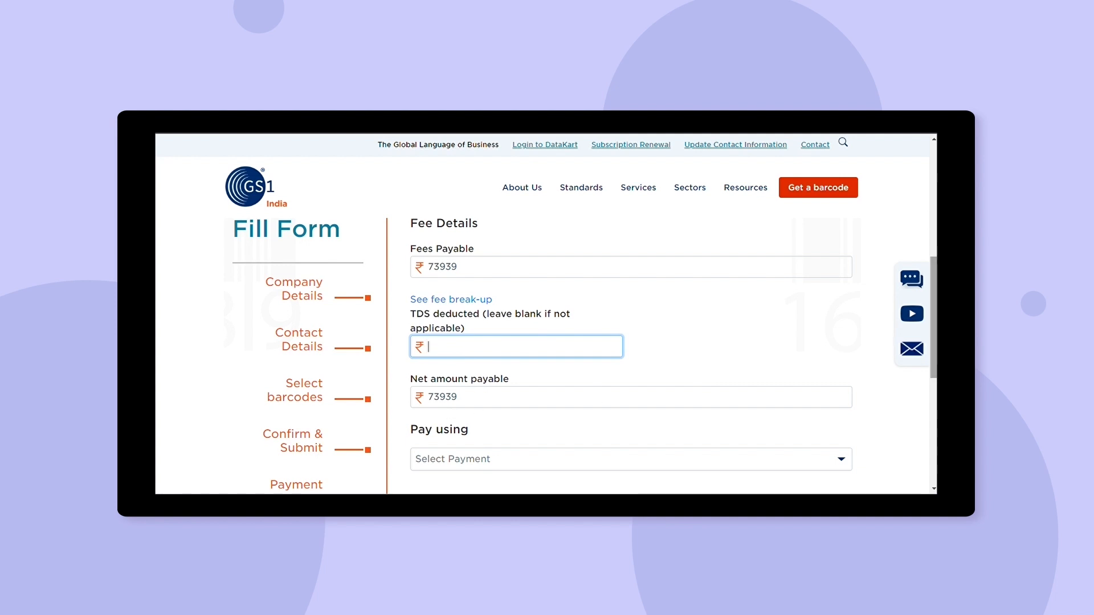
scroll(934, 356, down, 2)
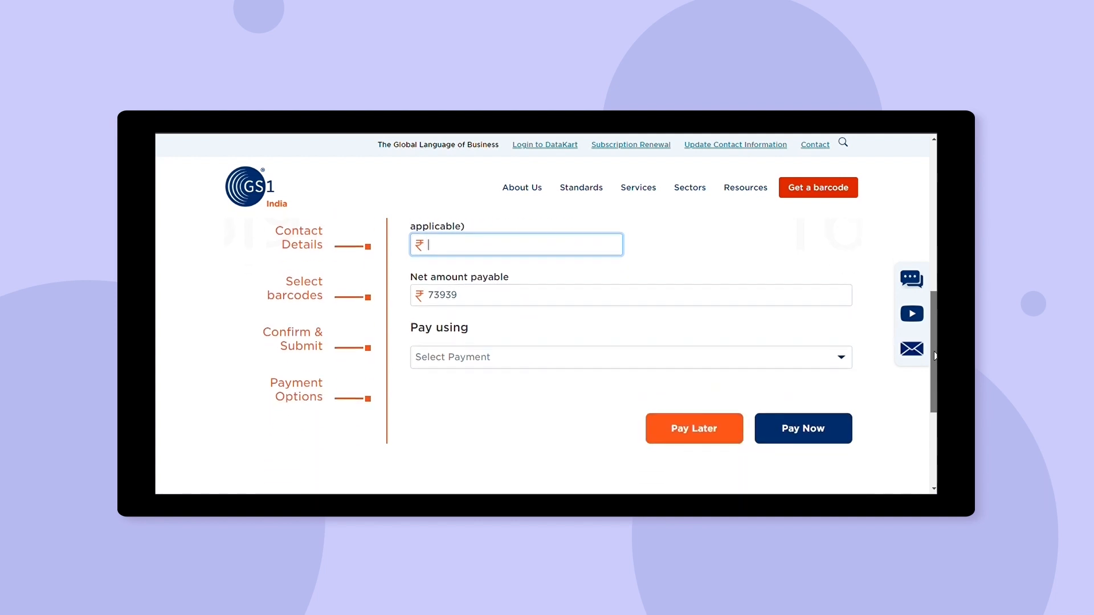
click(476, 363)
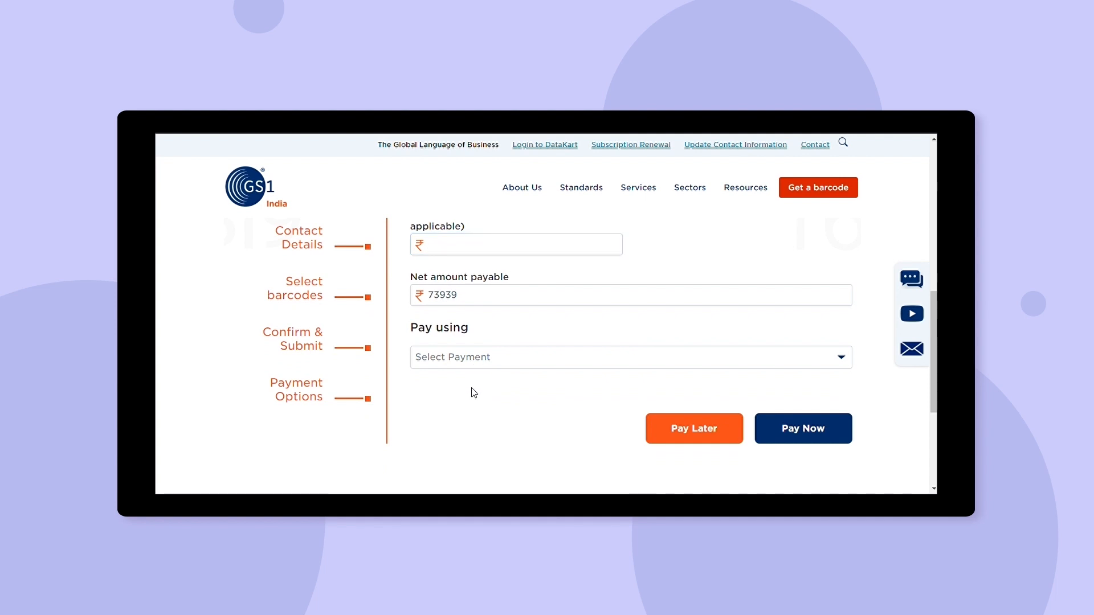
click(471, 389)
click(470, 400)
Submit with Pay Later, close the Zendesk chat, and highlight the end of the thank-you message.
click(692, 435)
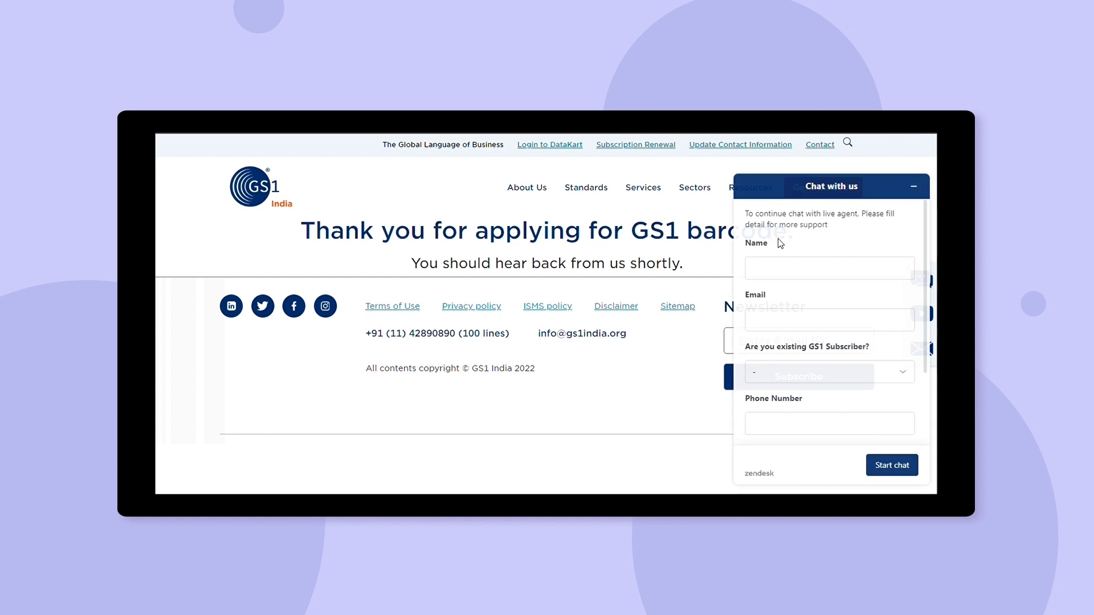
click(914, 187)
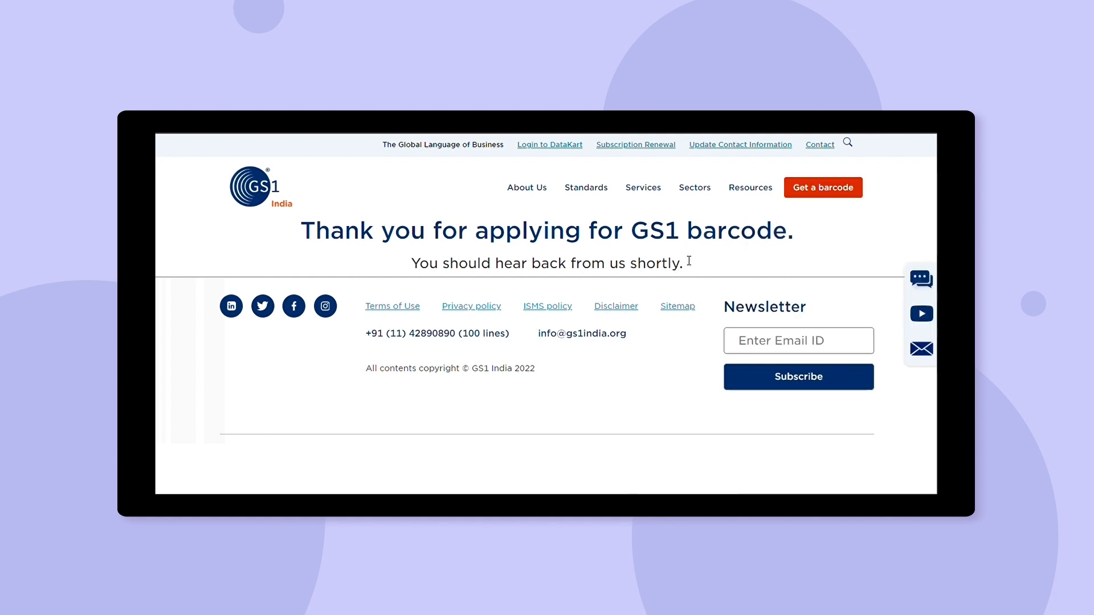
drag(687, 267, 650, 272)
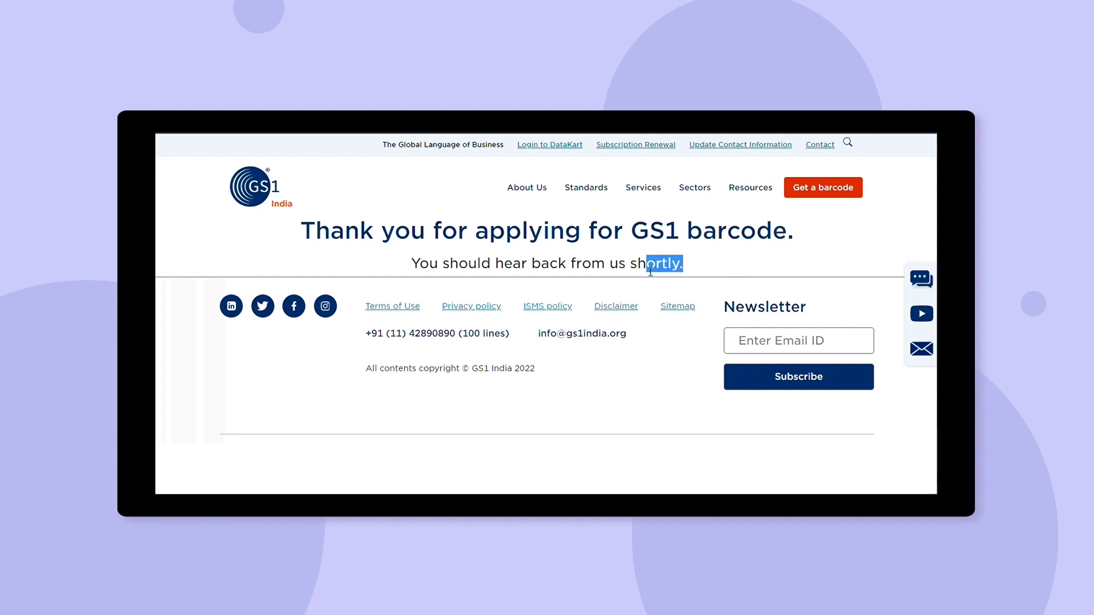